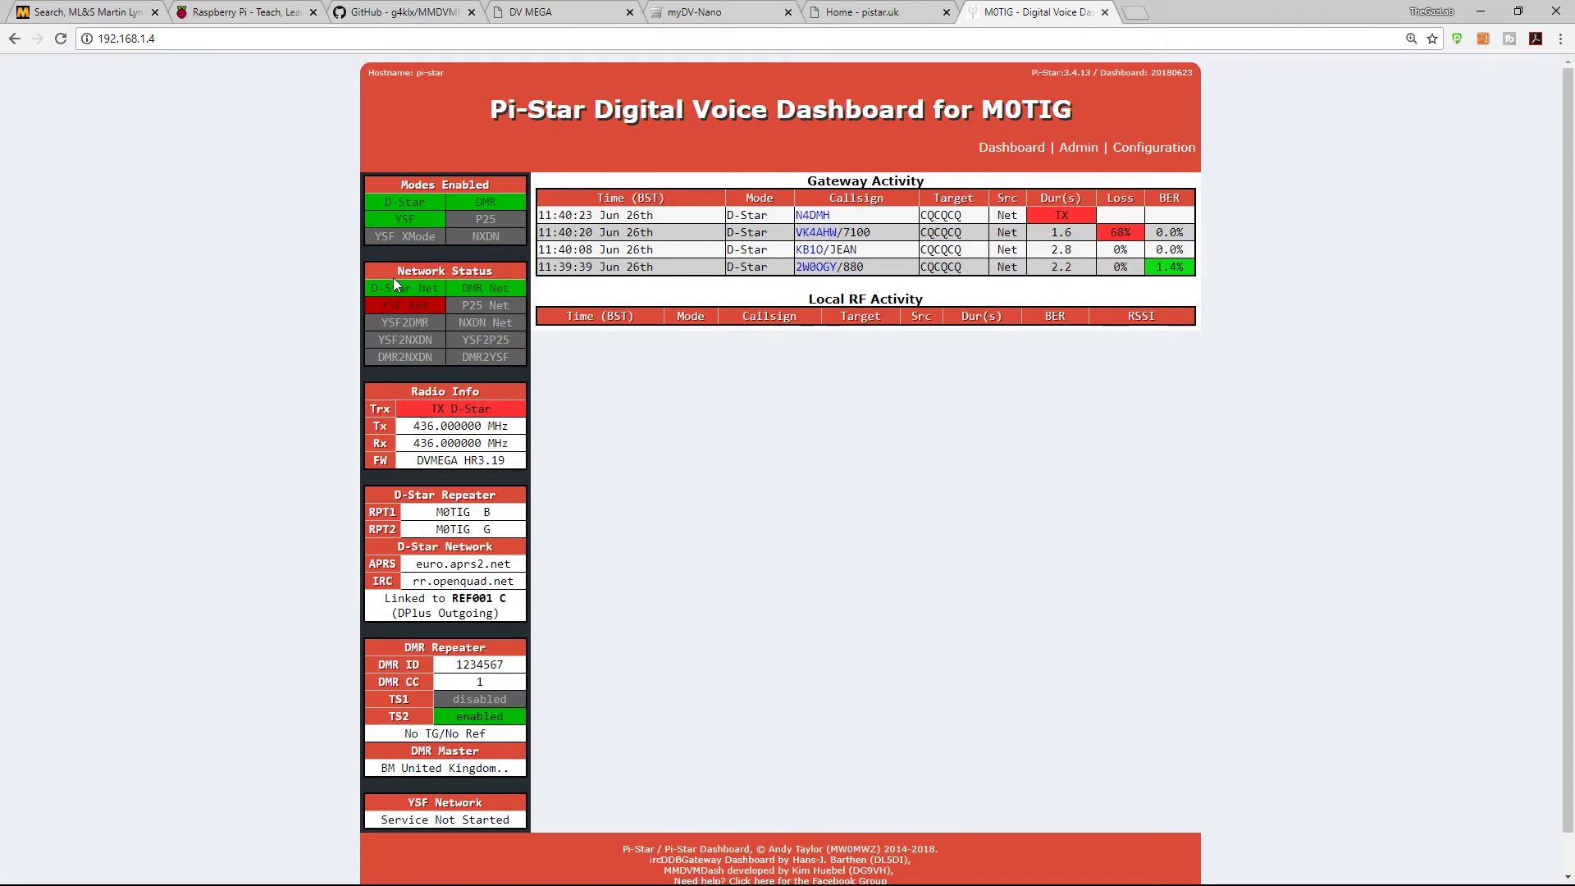
Step: Sign in to the dashboard's Admin area with the admin username and password
scroll(675, 275, "down", 1)
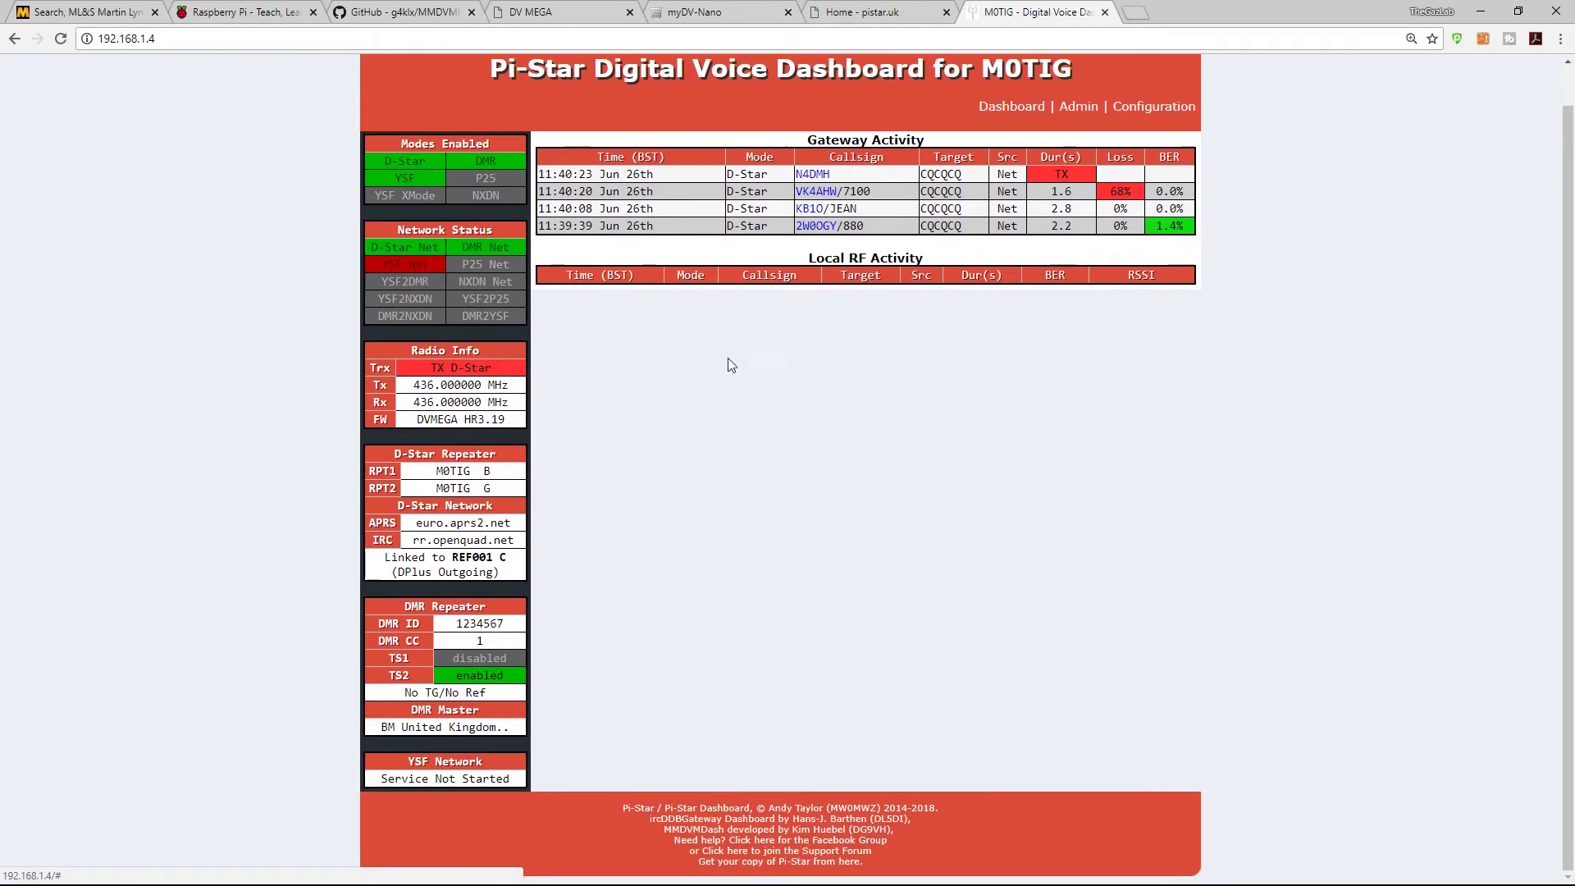
scroll(731, 364, "up", 1)
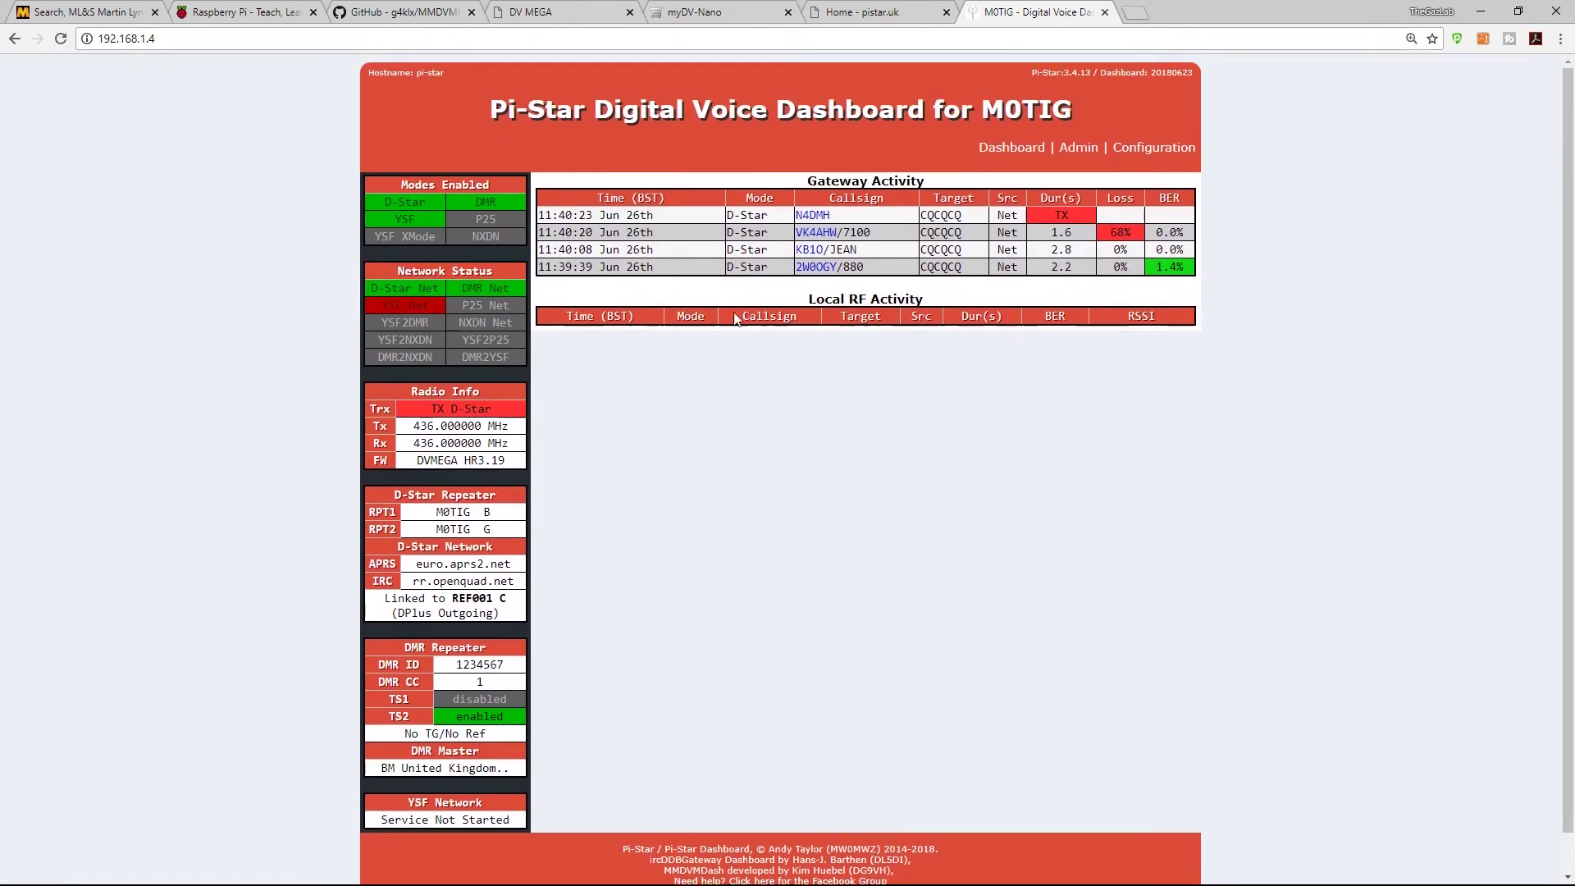
left_click(1075, 155)
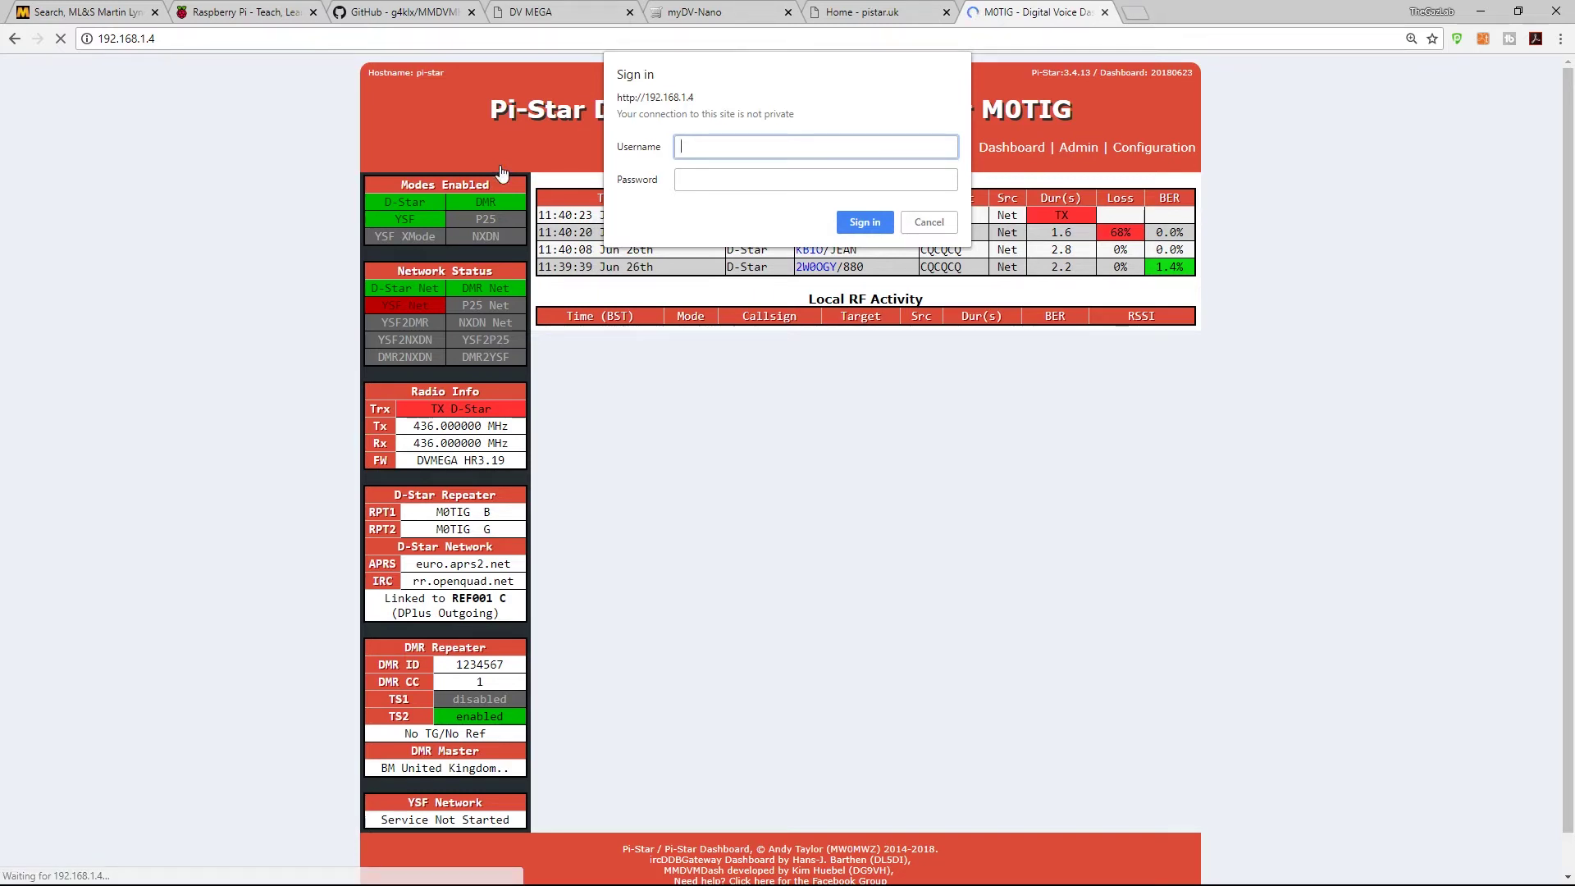
type("pi")
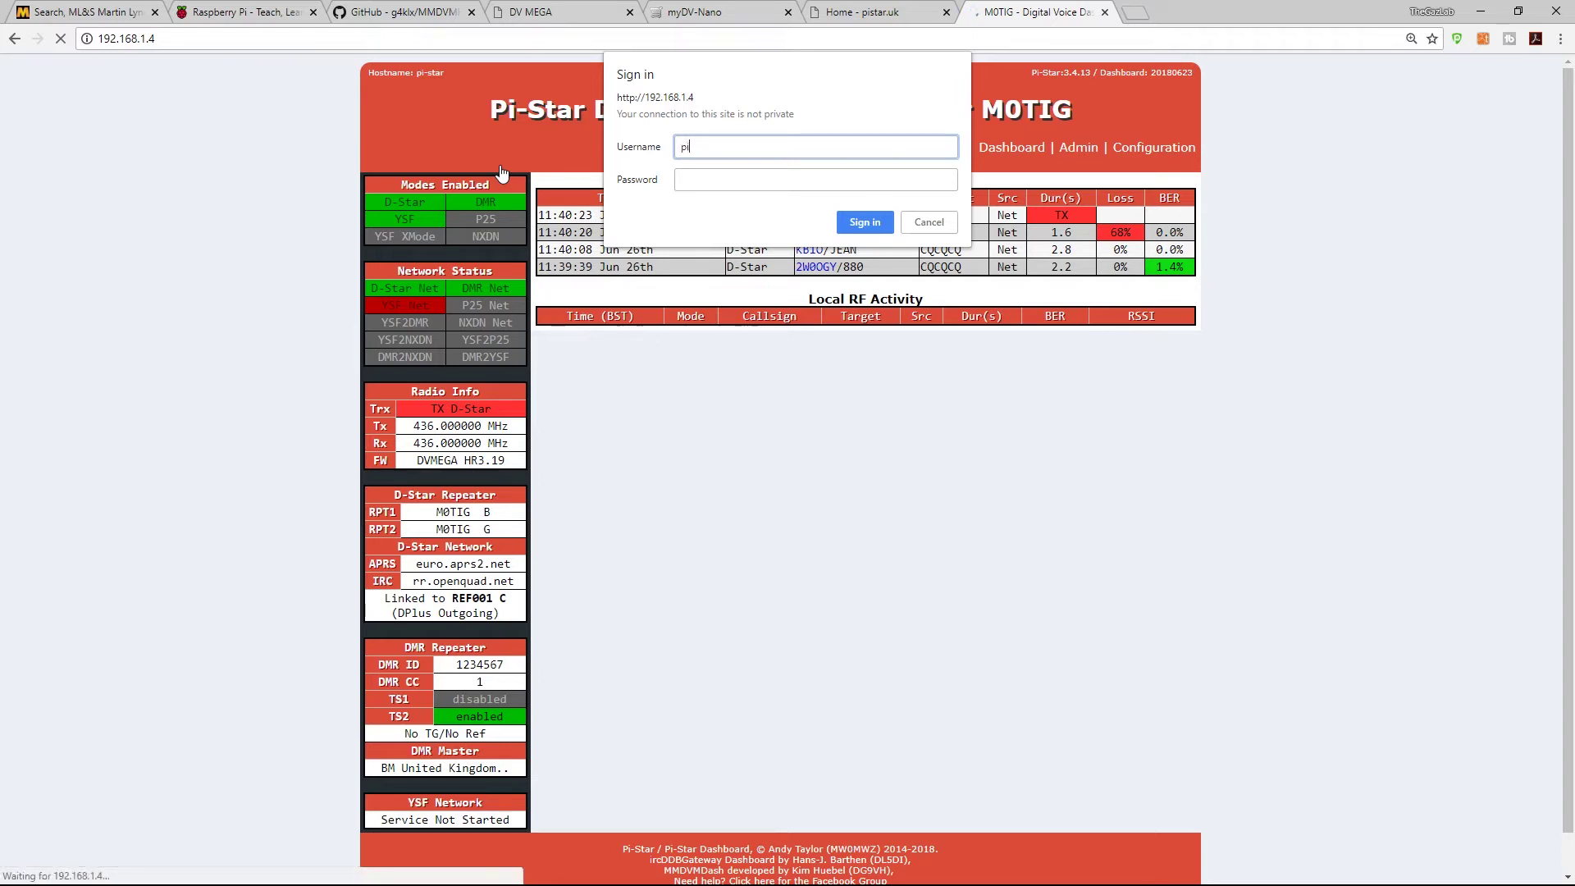
type("-star")
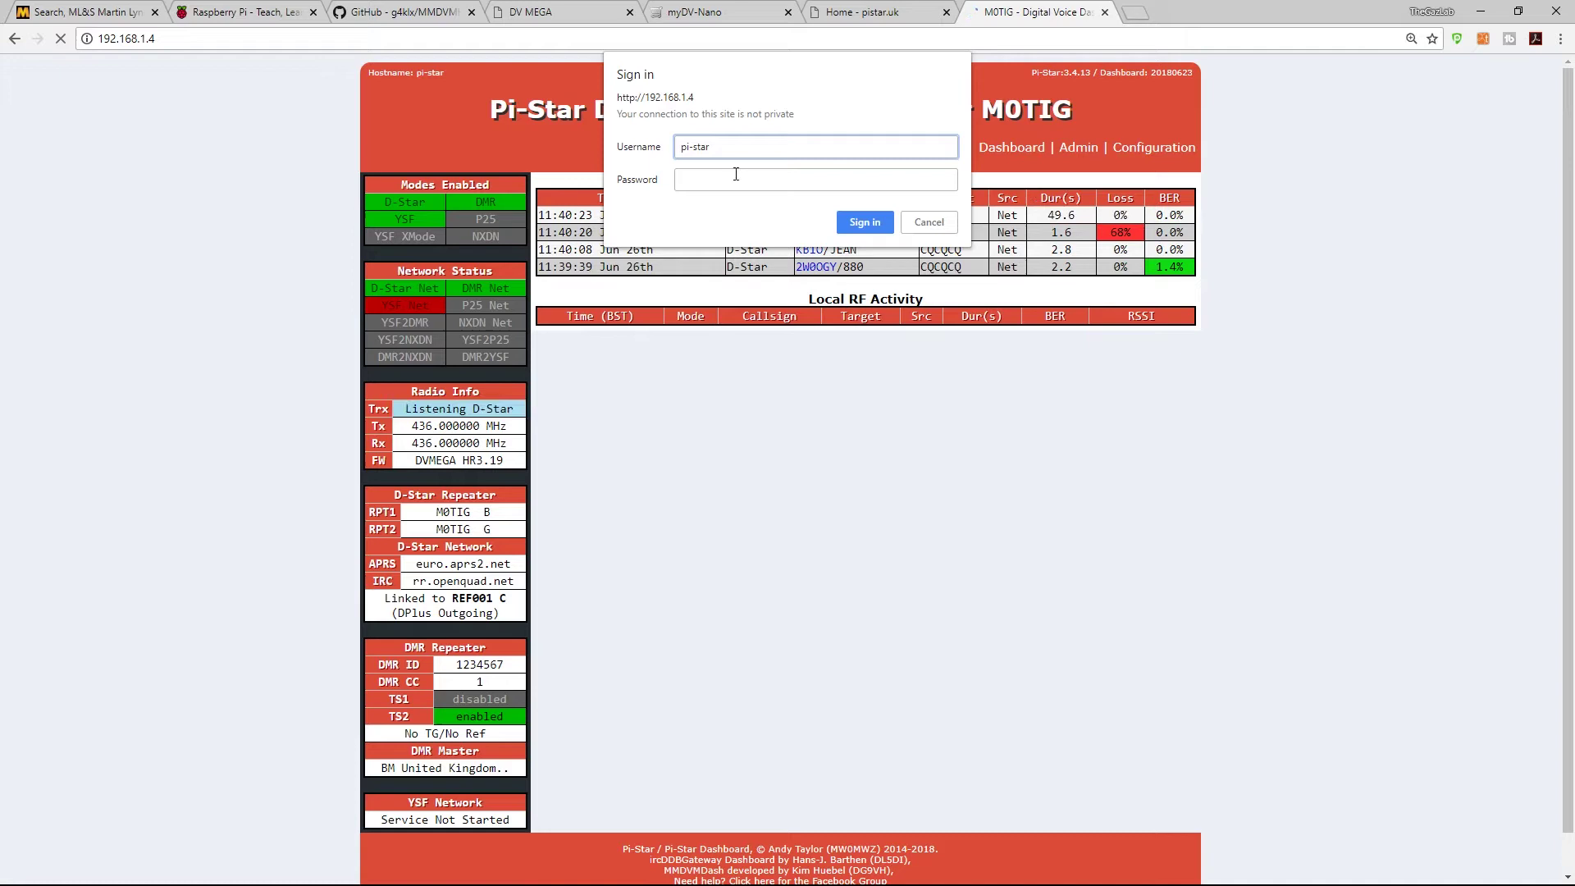
left_click(833, 179)
type("ras")
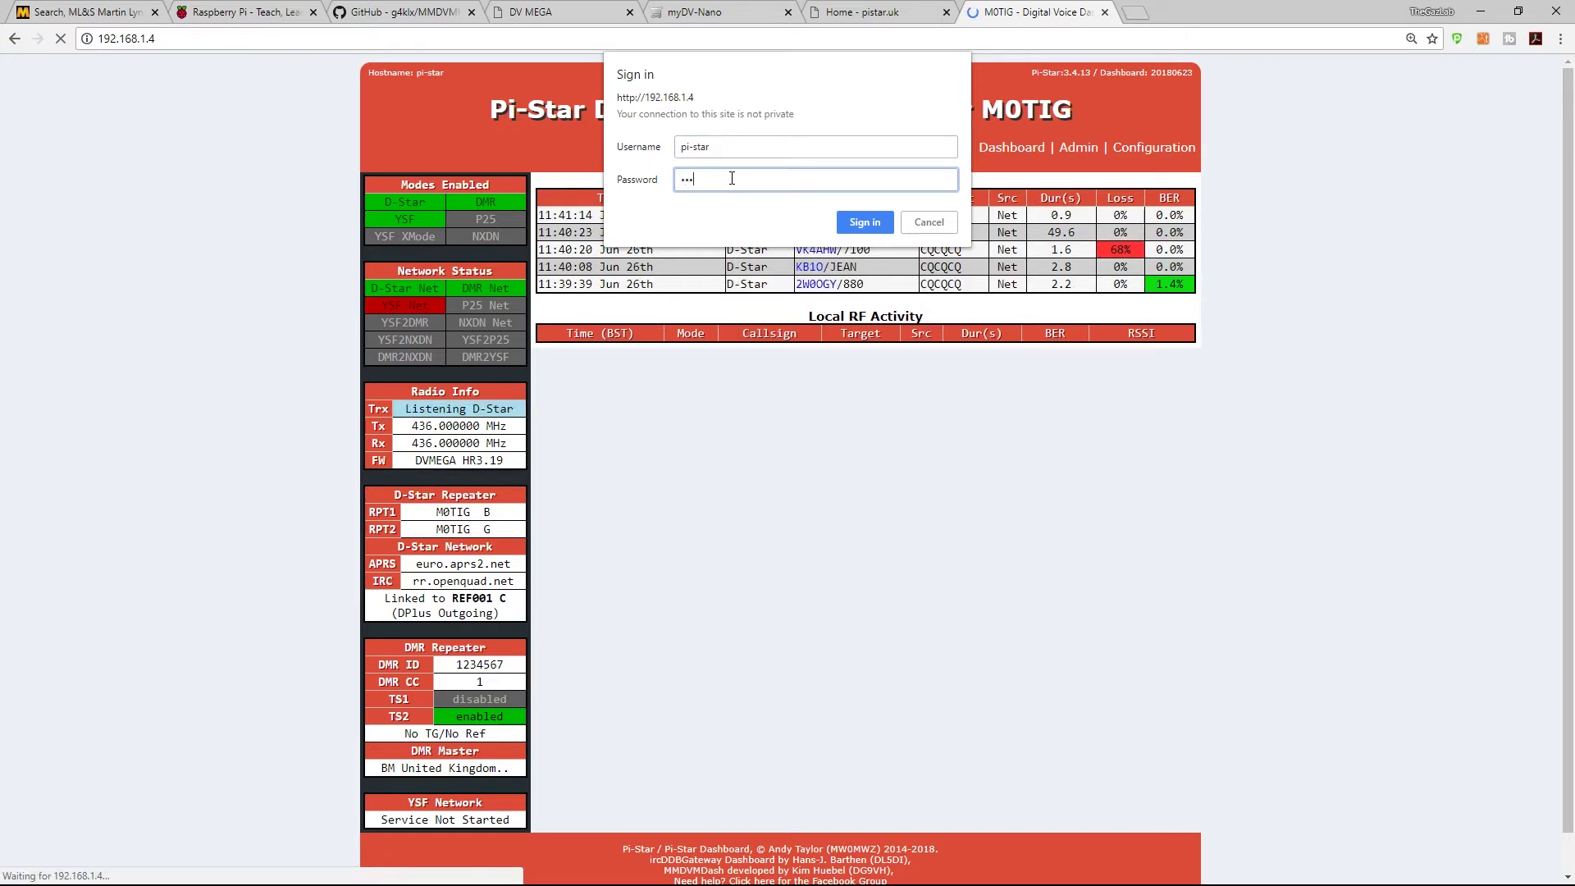
type("pberry")
key("Return")
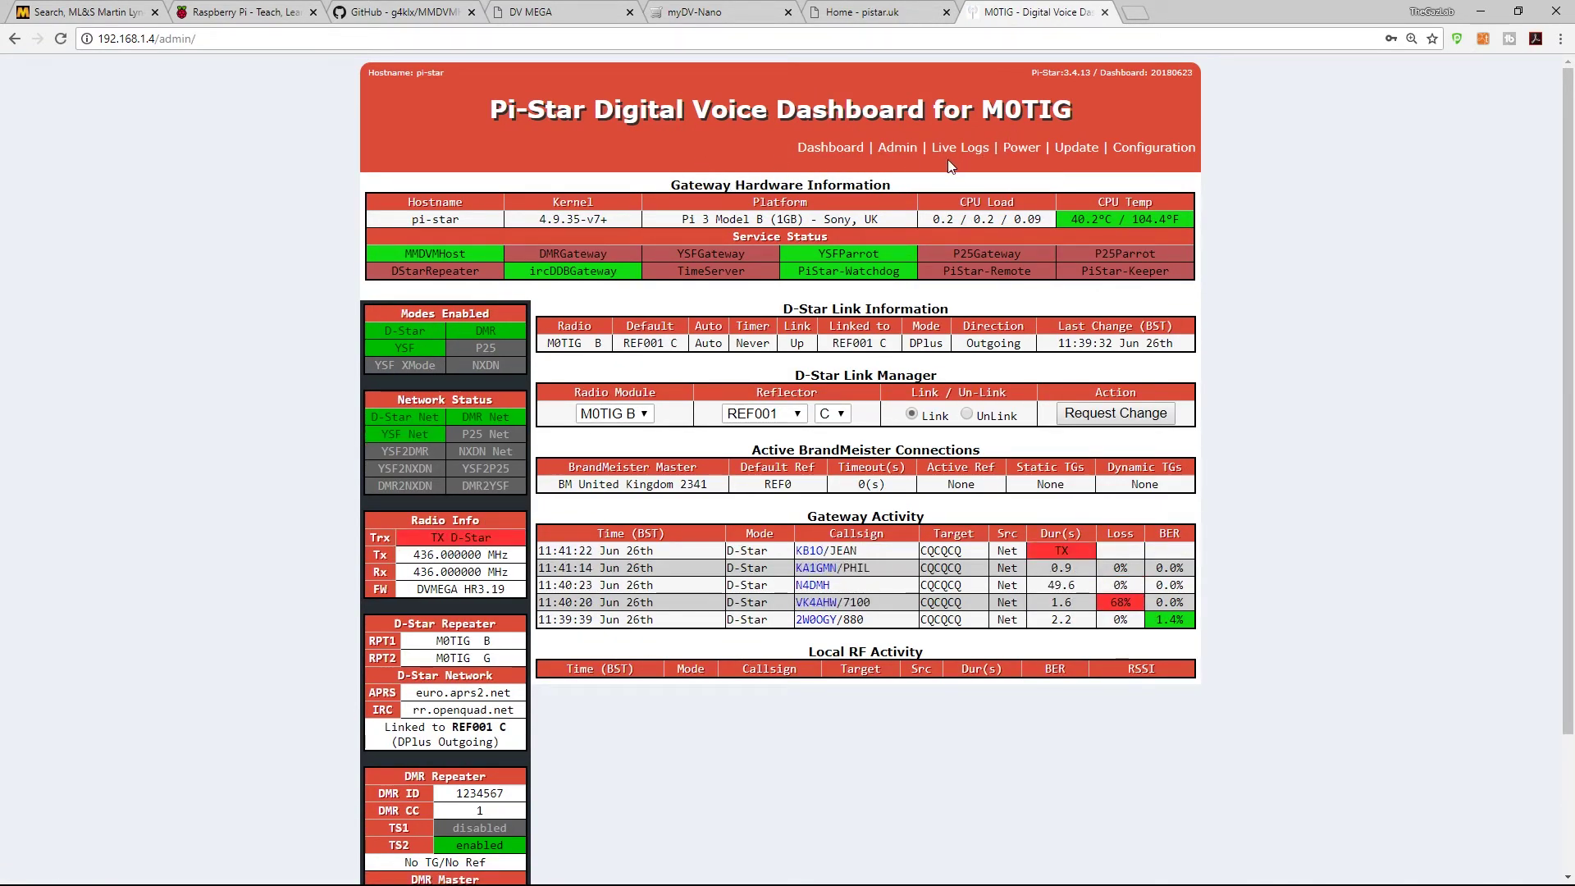
Step: Open the Configuration page and browse the MMDVMHost controller and general settings
left_click(1121, 154)
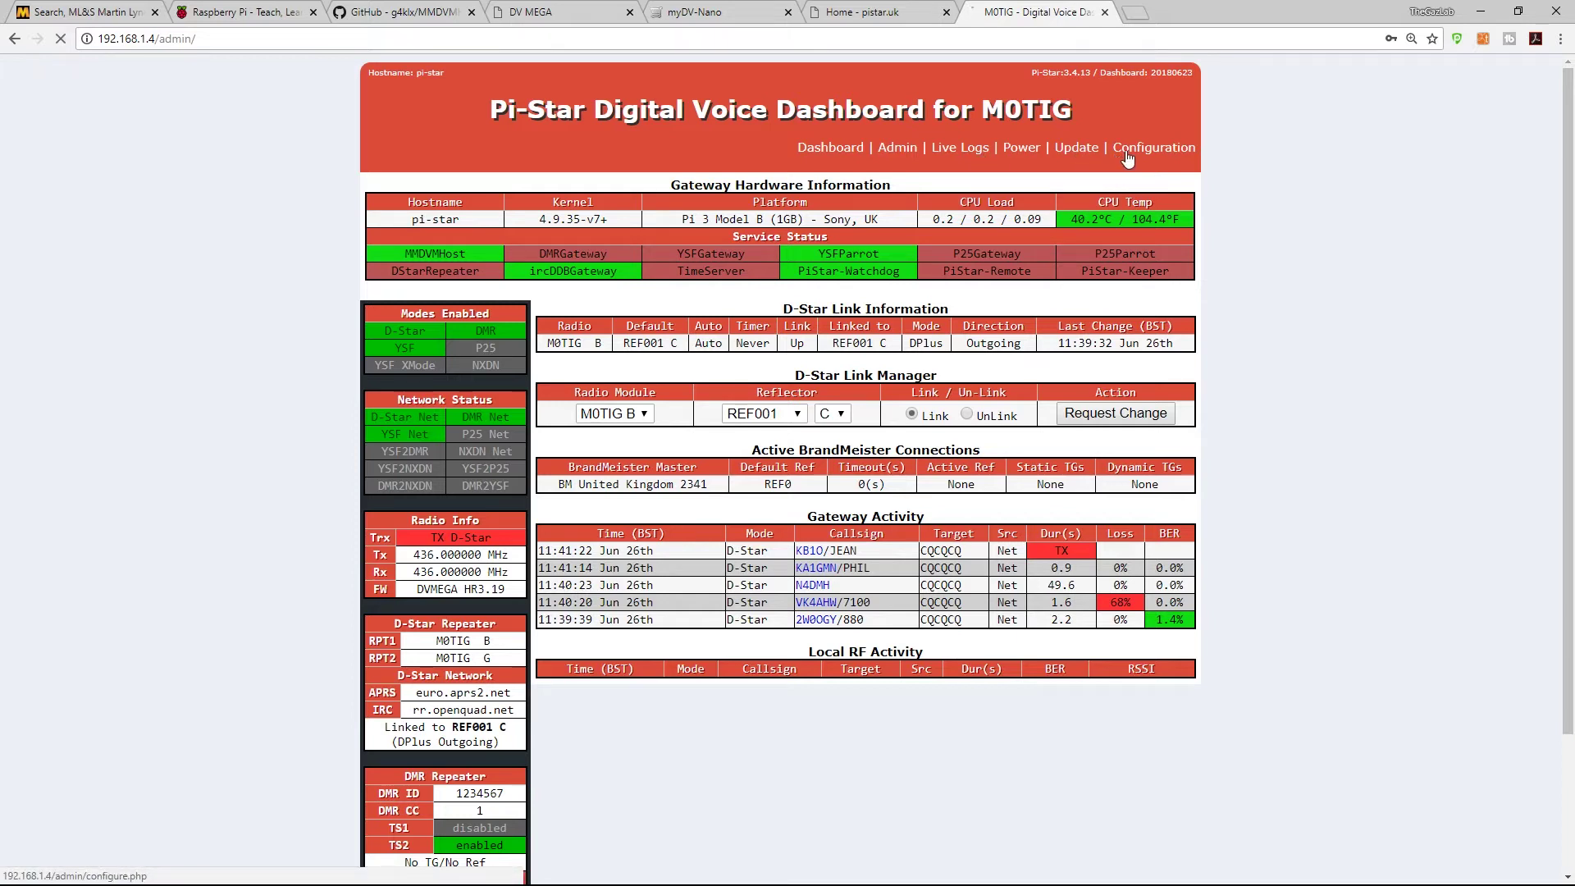
scroll(765, 294, "down", 1)
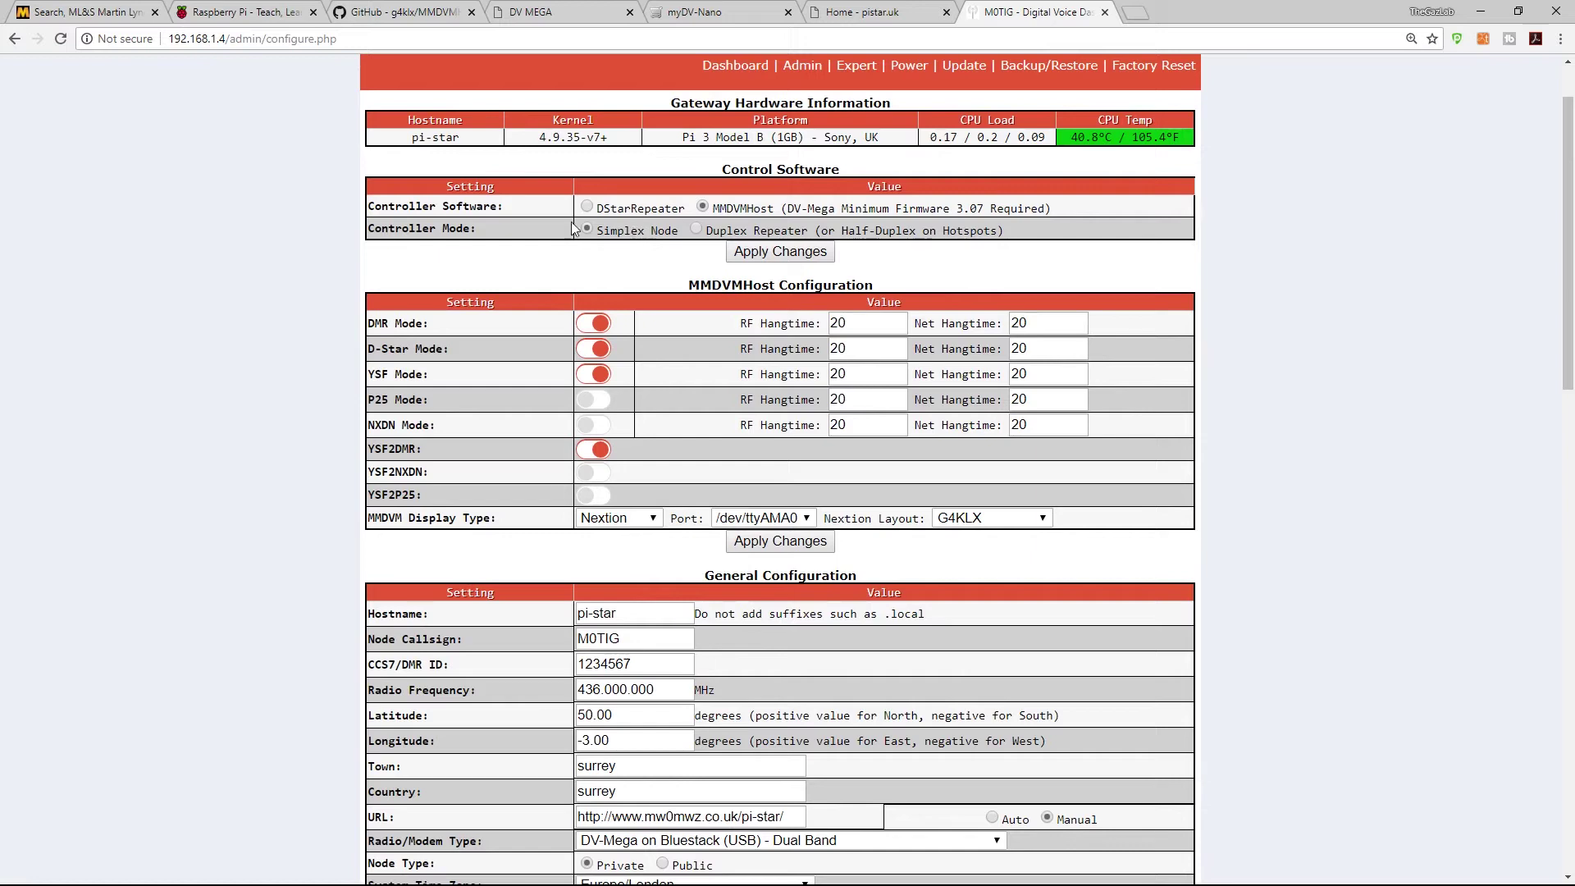
scroll(702, 213, "up", 1)
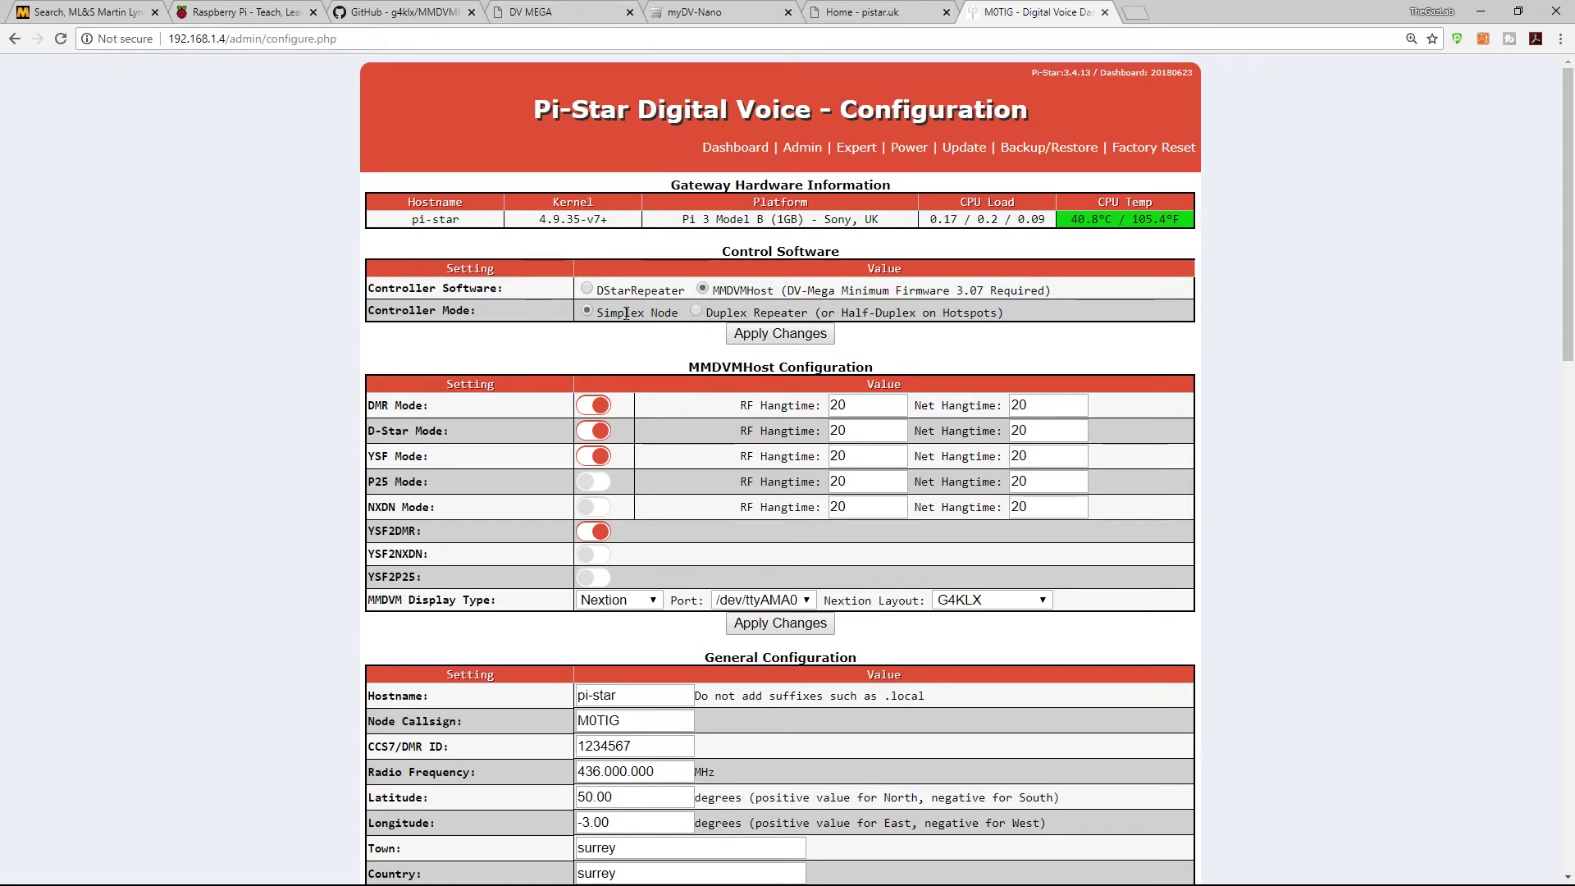
scroll(615, 329, "down", 1)
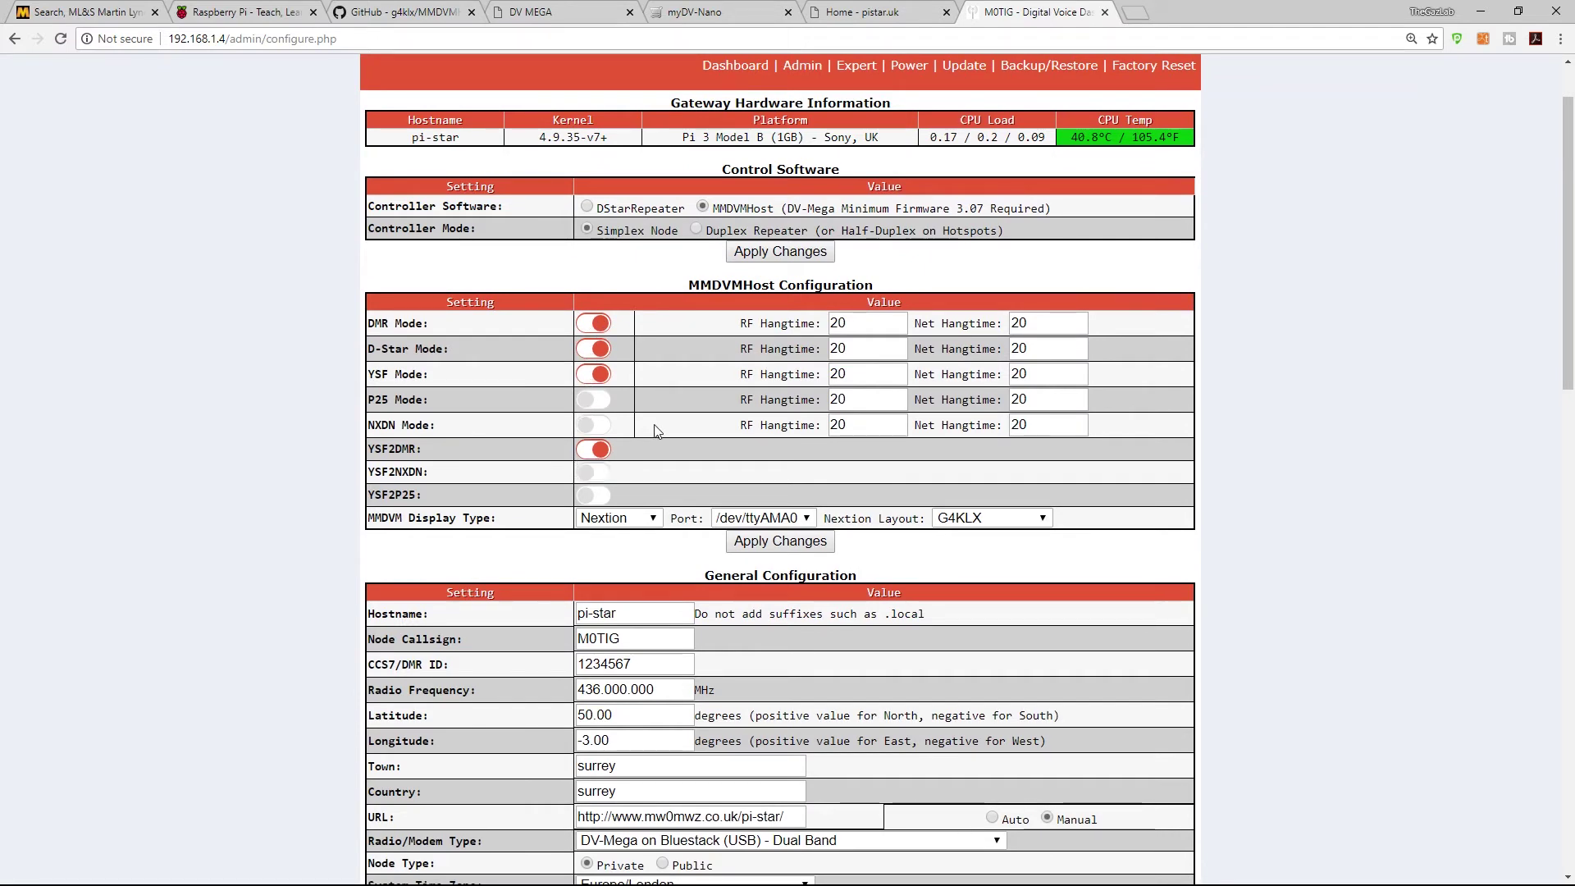
left_click(654, 519)
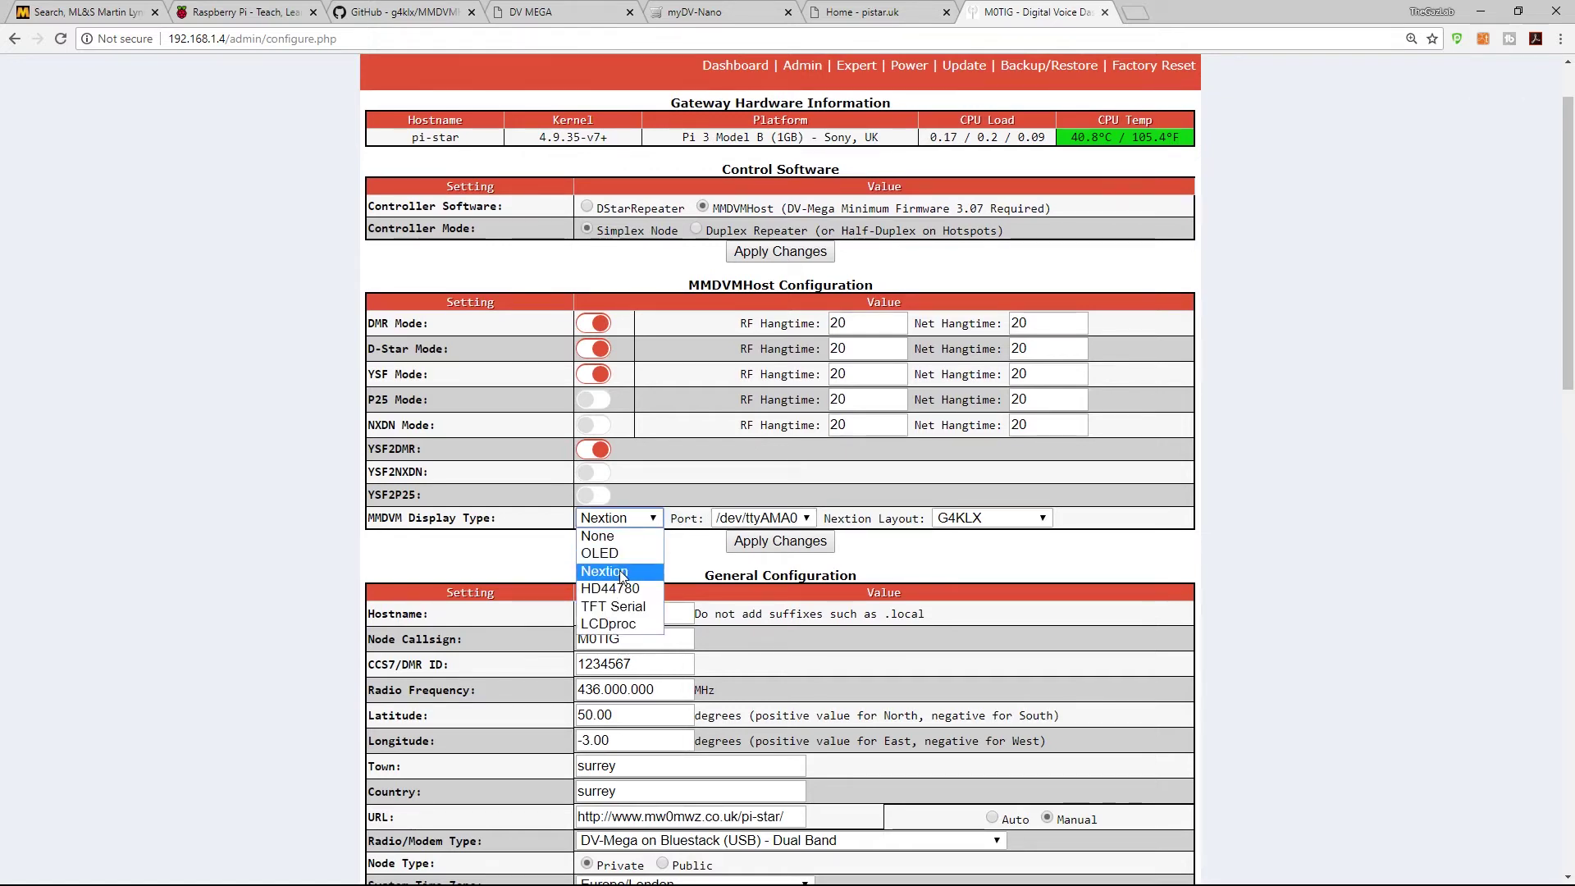
left_click(619, 570)
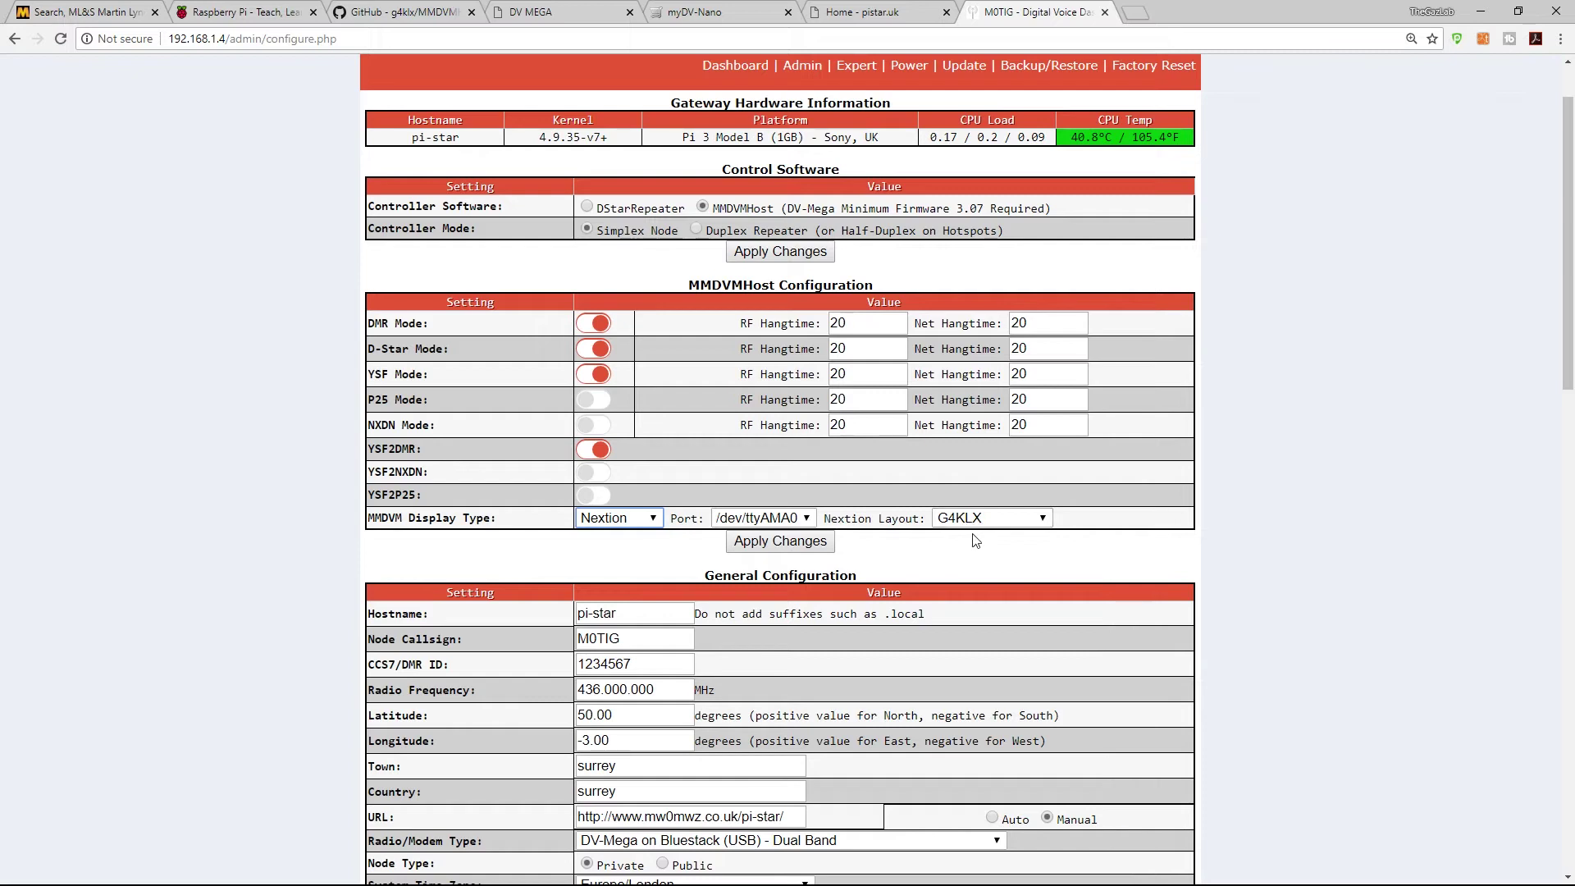
left_click(1041, 521)
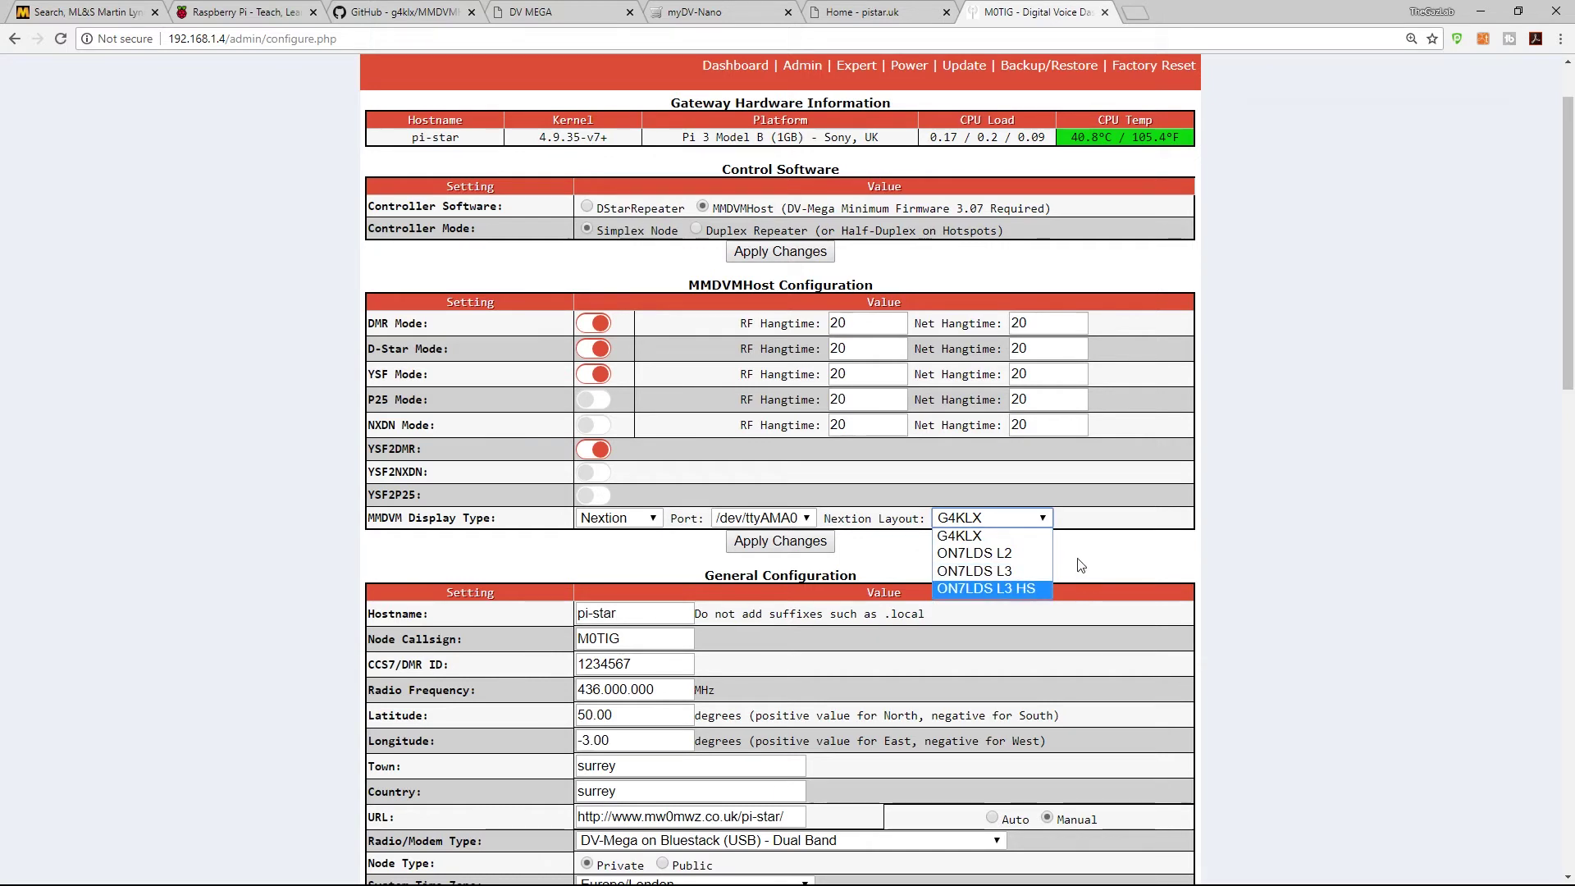
key("Up")
key("Up")
key("Up")
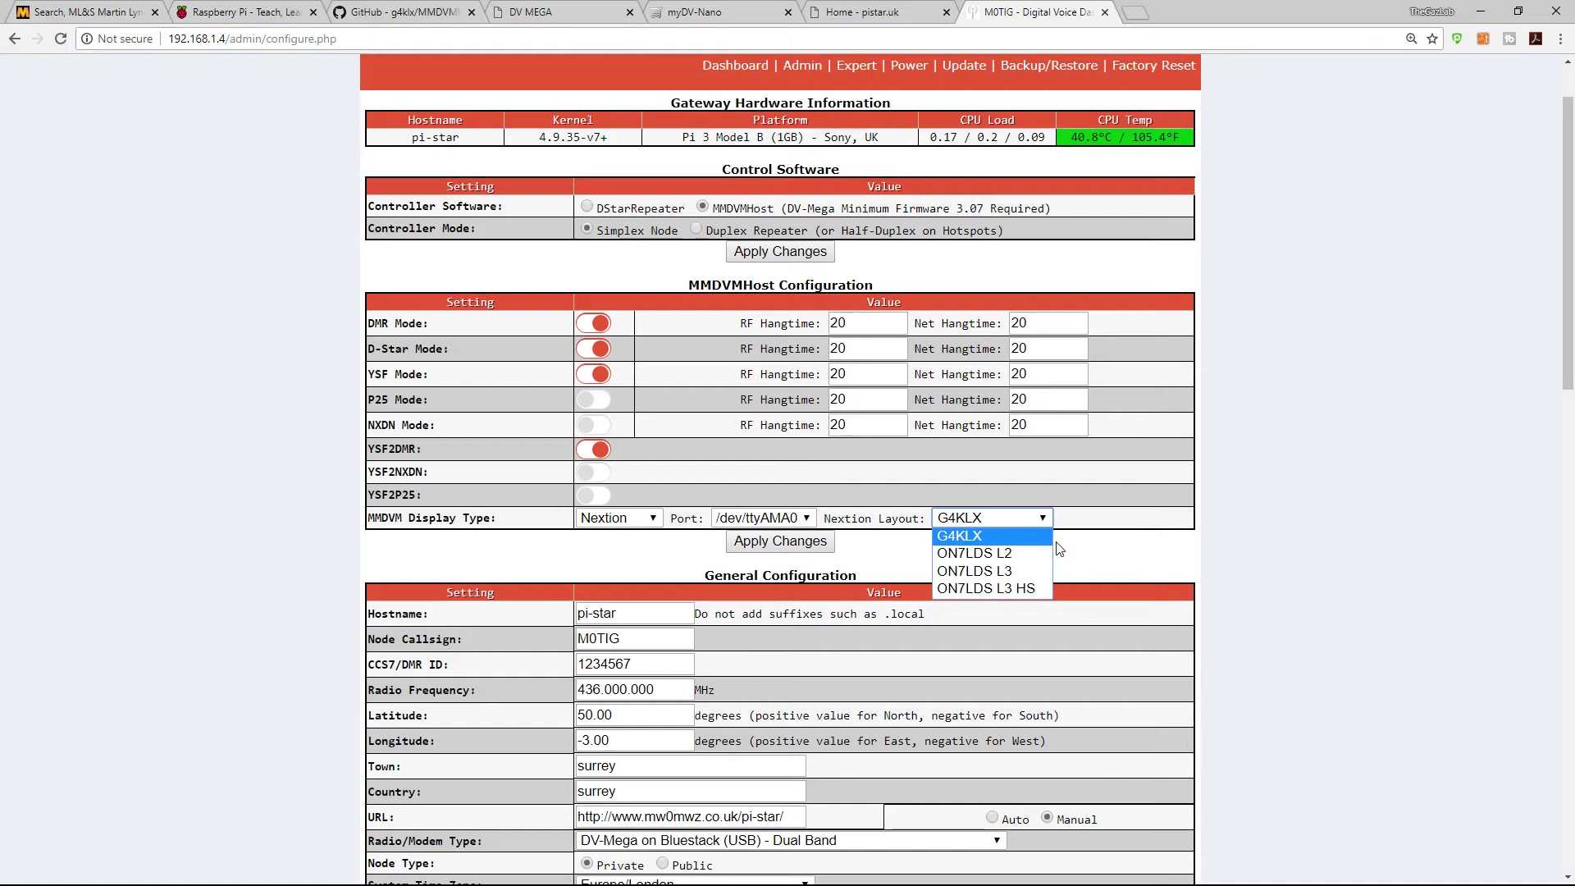
key("Down")
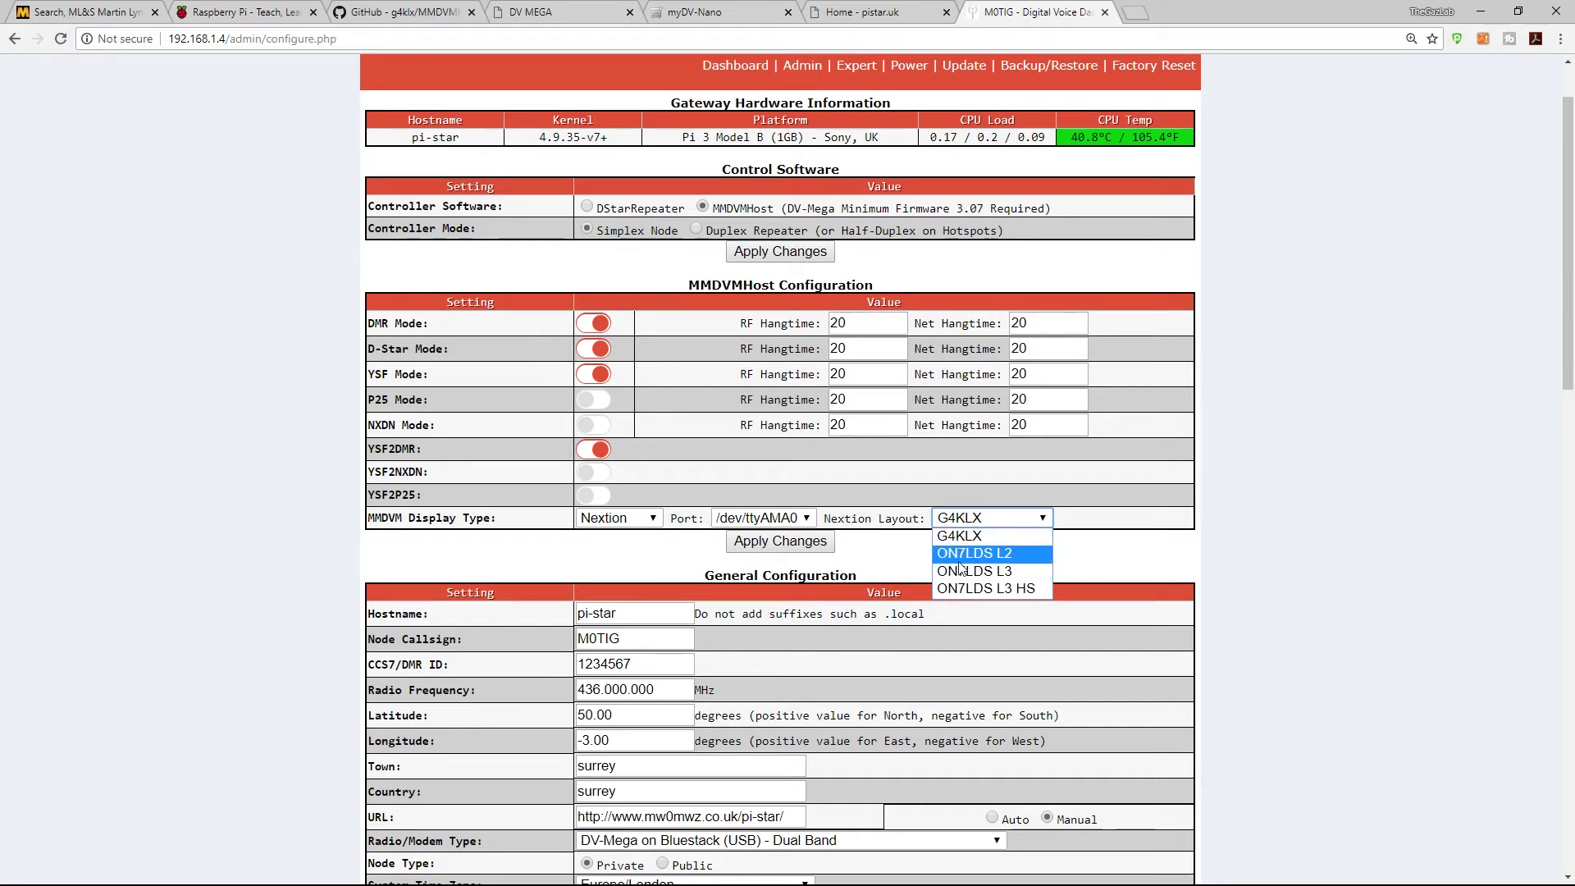
left_click(1092, 568)
scroll(771, 465, "down", 2)
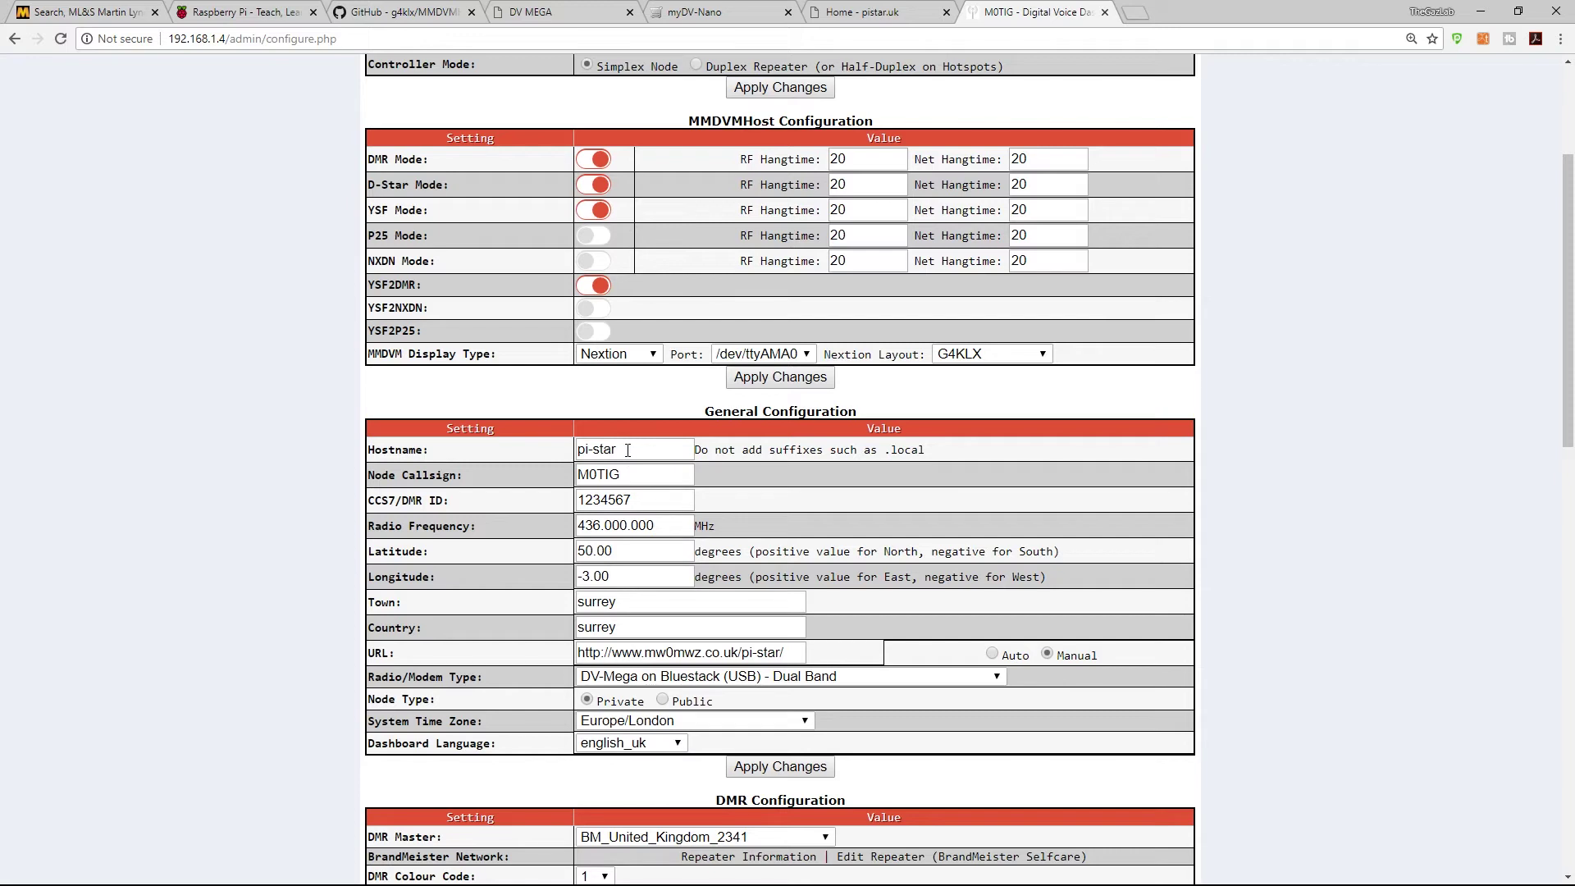
Step: Highlight the node callsign and 436.000.000 MHz frequency, then list the Radio/Modem Type options
left_click_drag(626, 477, 577, 501)
left_click(563, 505)
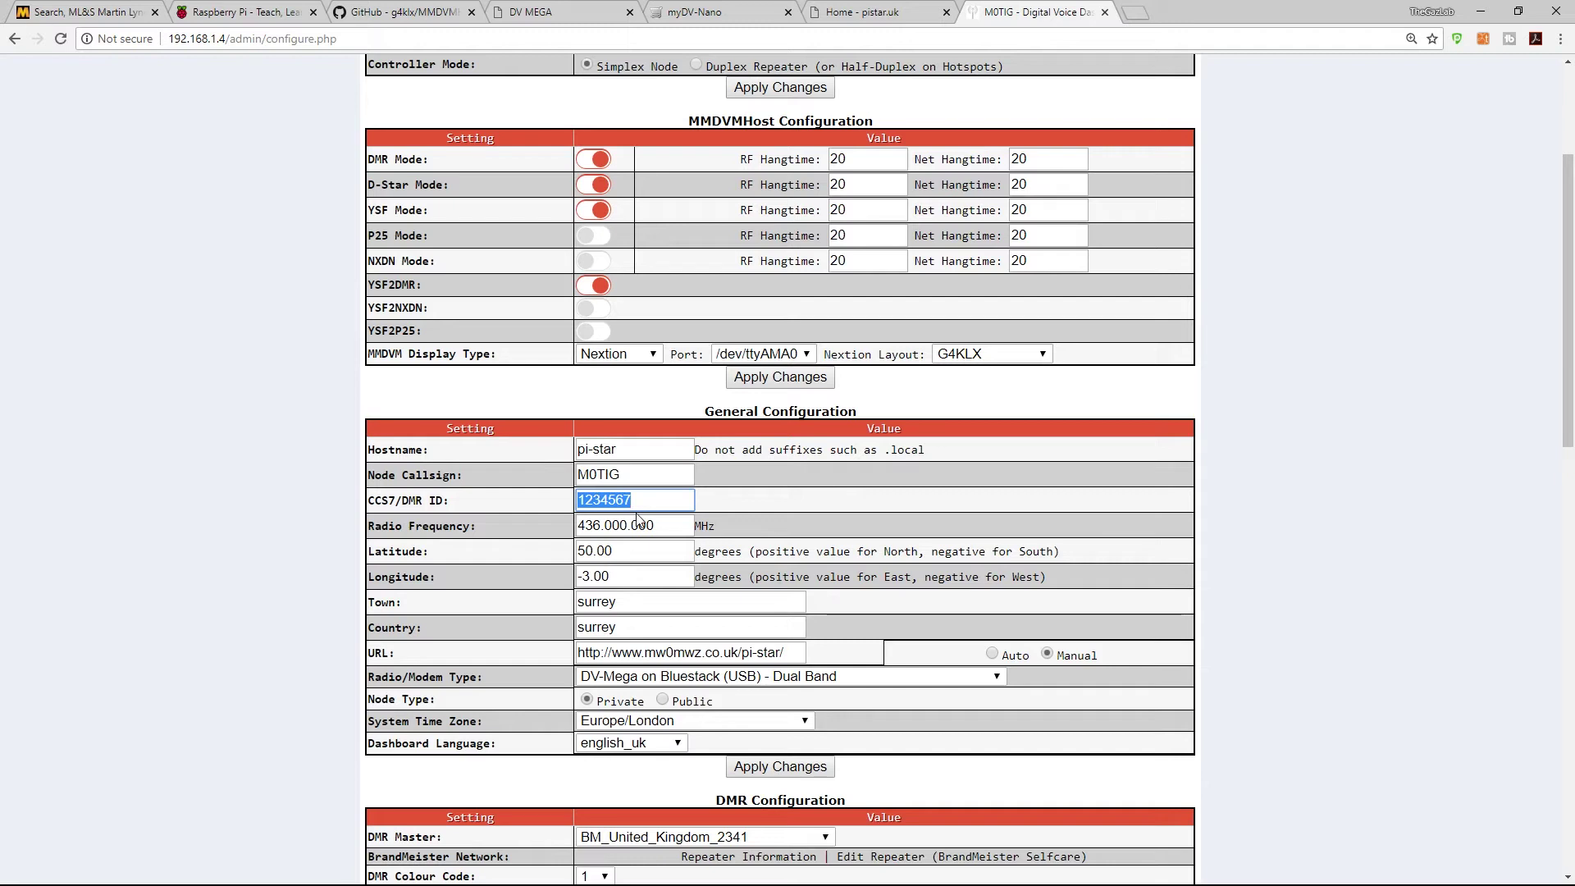
left_click_drag(656, 525, 581, 532)
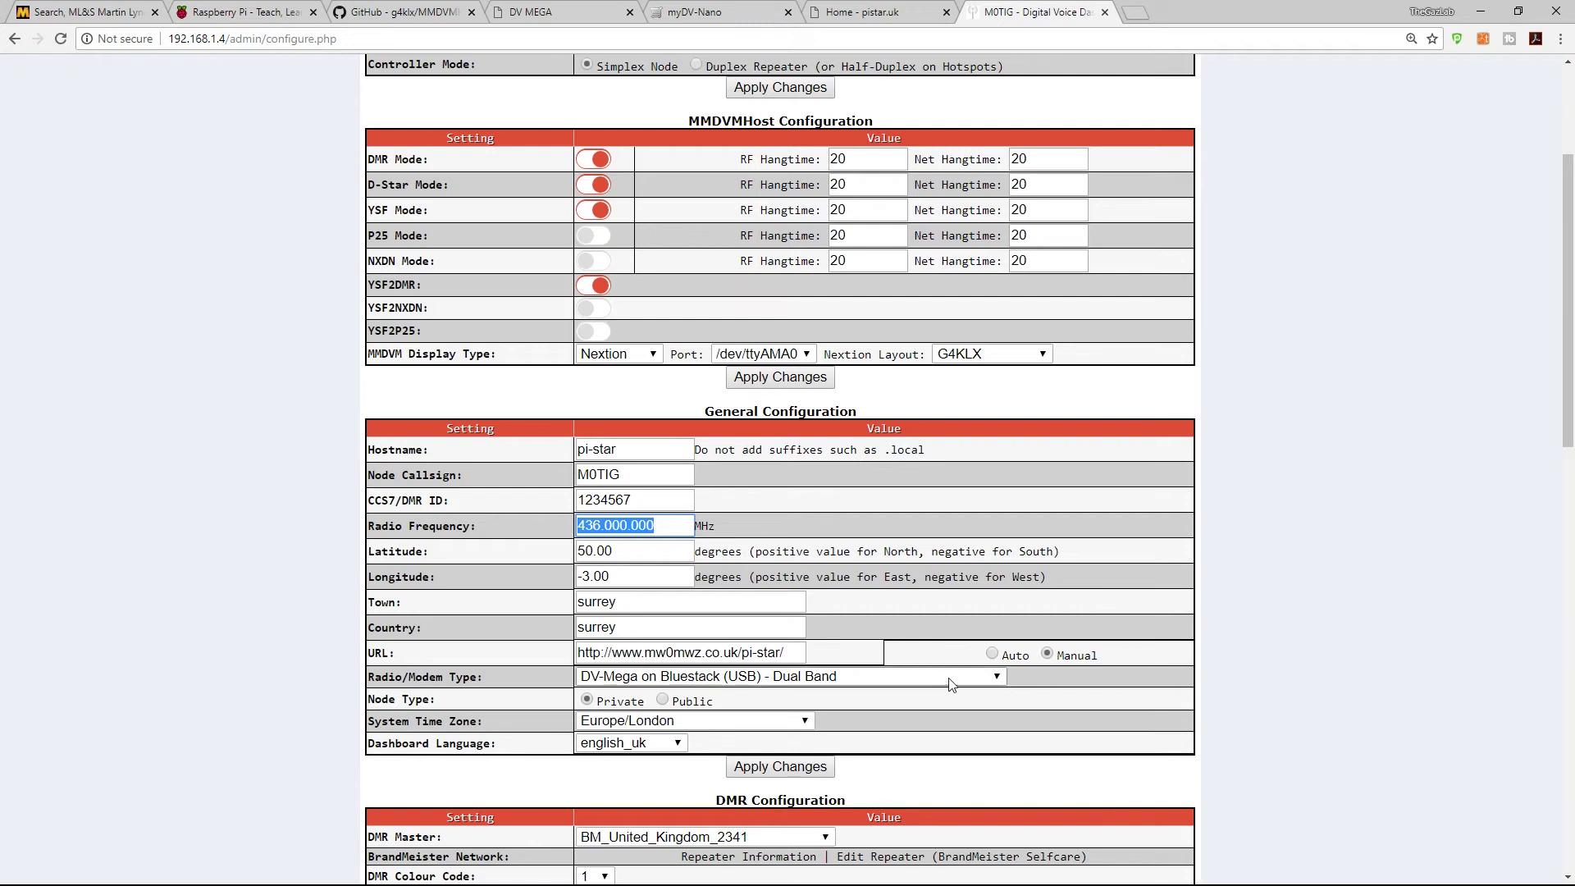
left_click(996, 678)
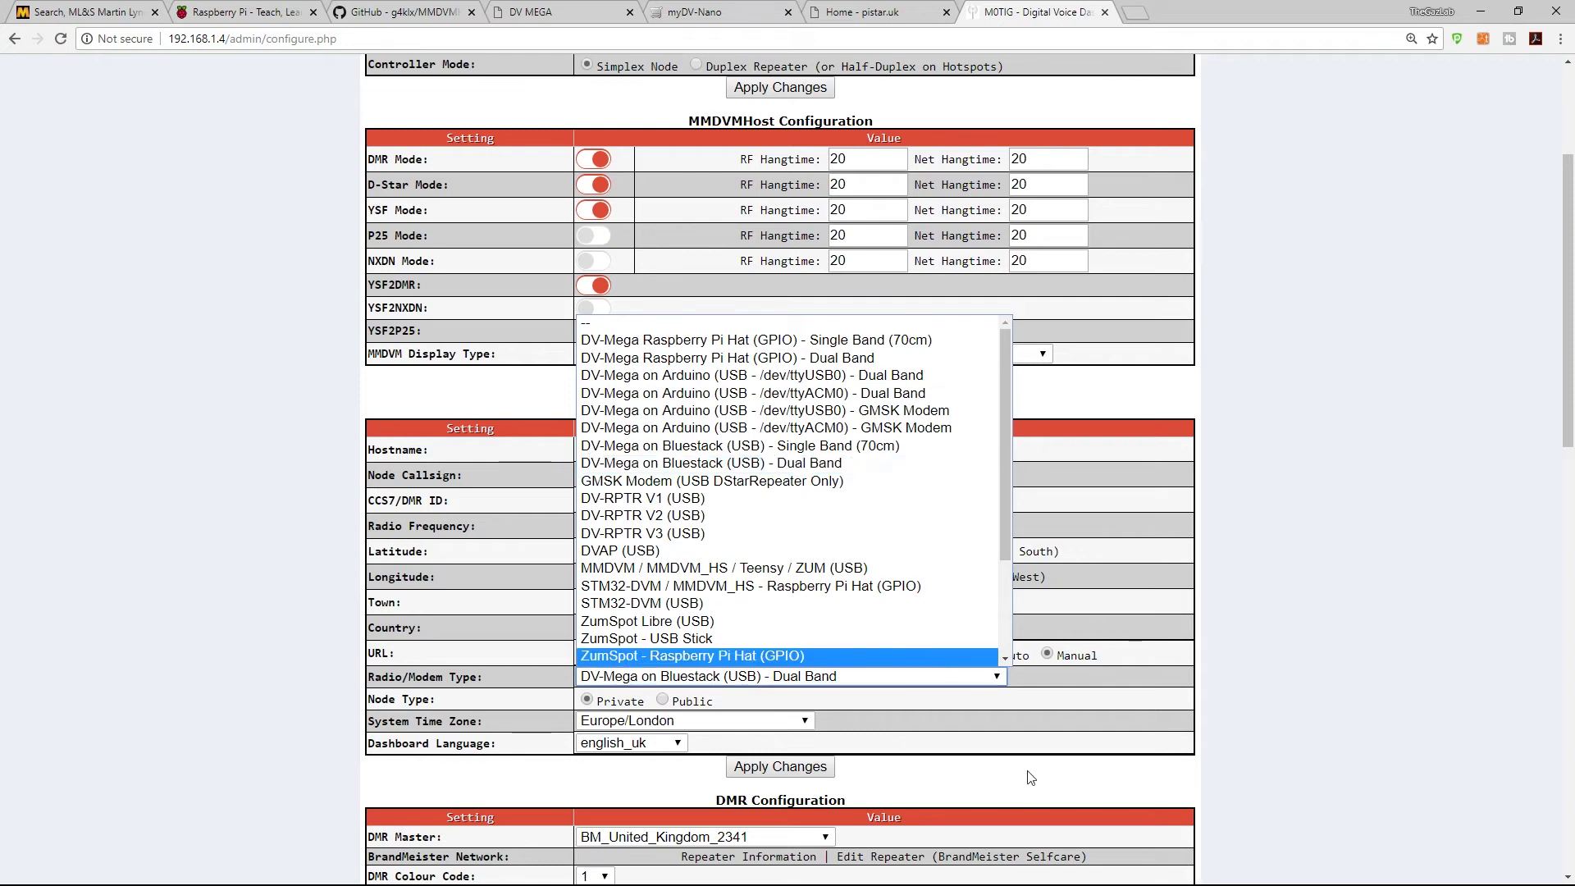
Step: Keep DV-Mega on Bluestack (USB) - Dual Band as the modem and scroll to the DMR settings
left_click(833, 678)
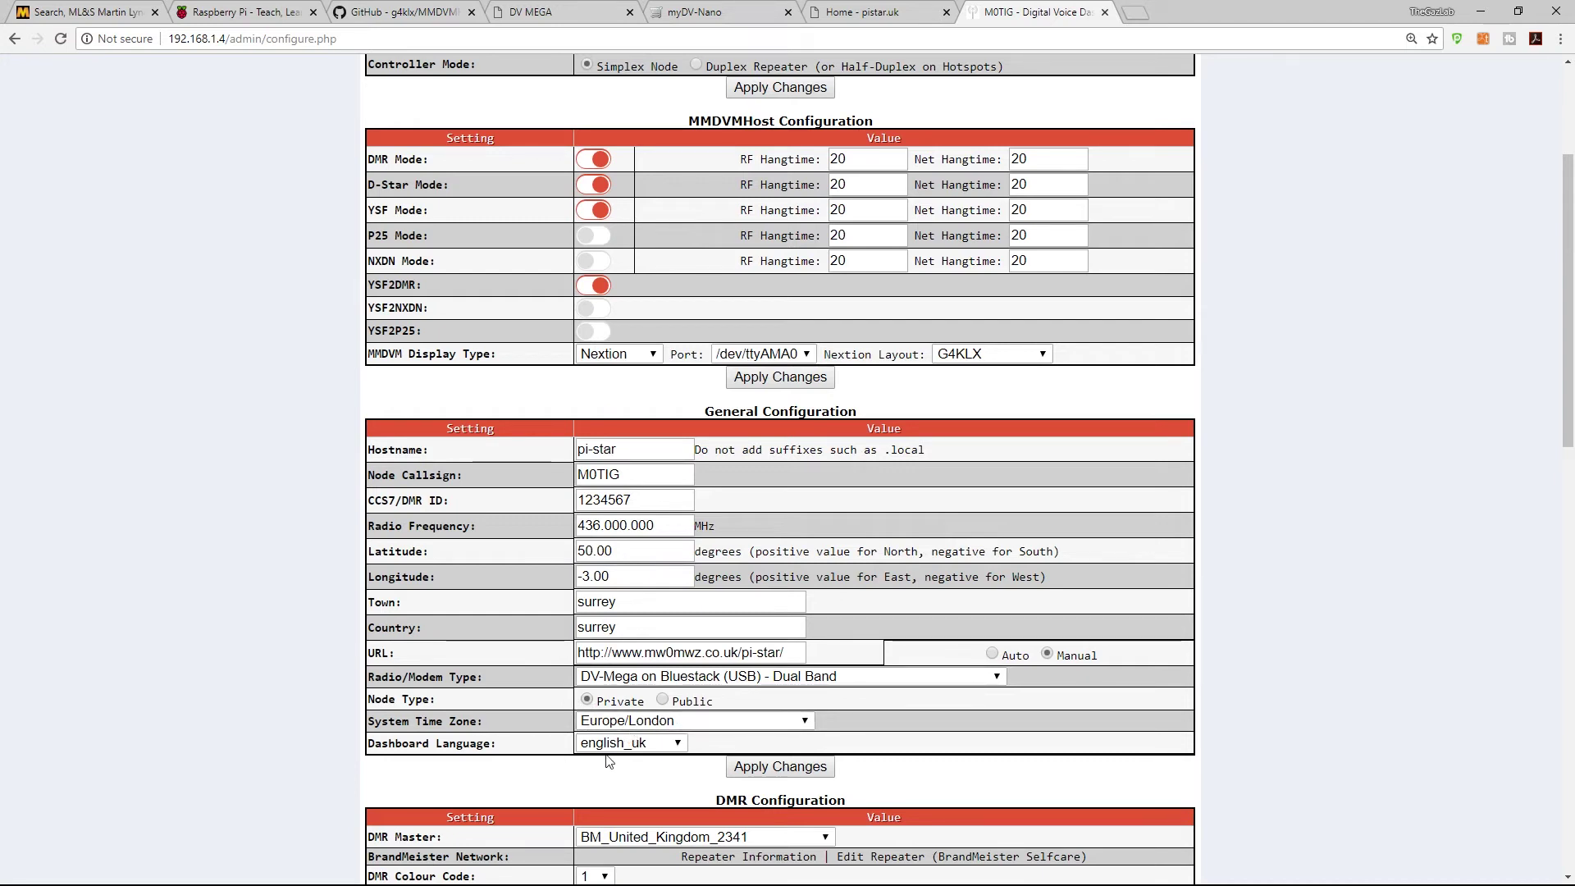
scroll(628, 632, "down", 2)
scroll(632, 652, "down", 2)
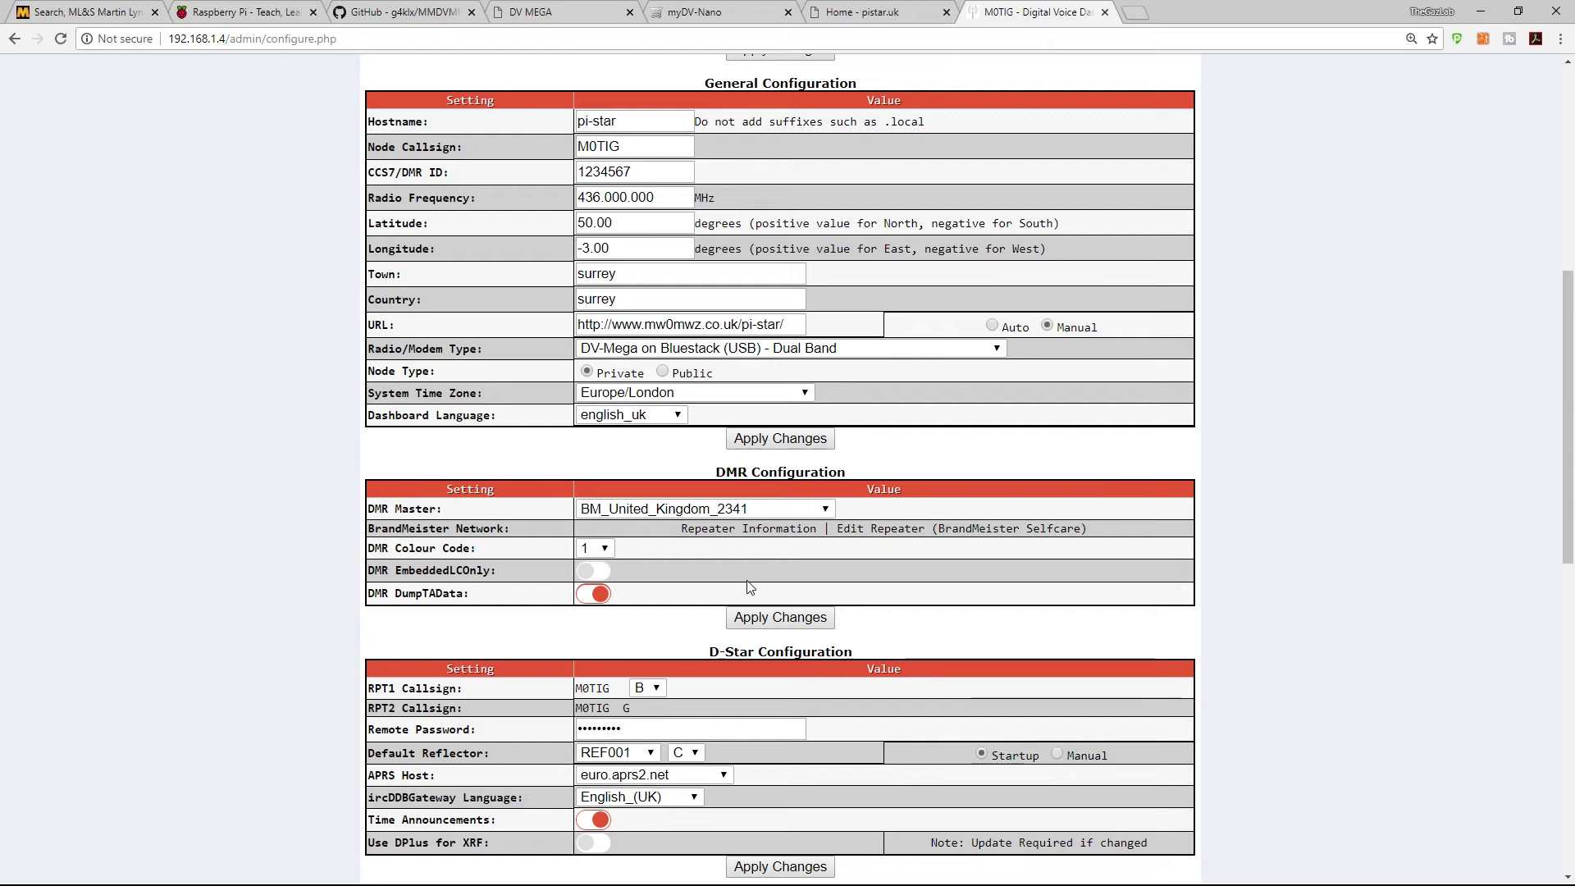
scroll(748, 588, "down", 3)
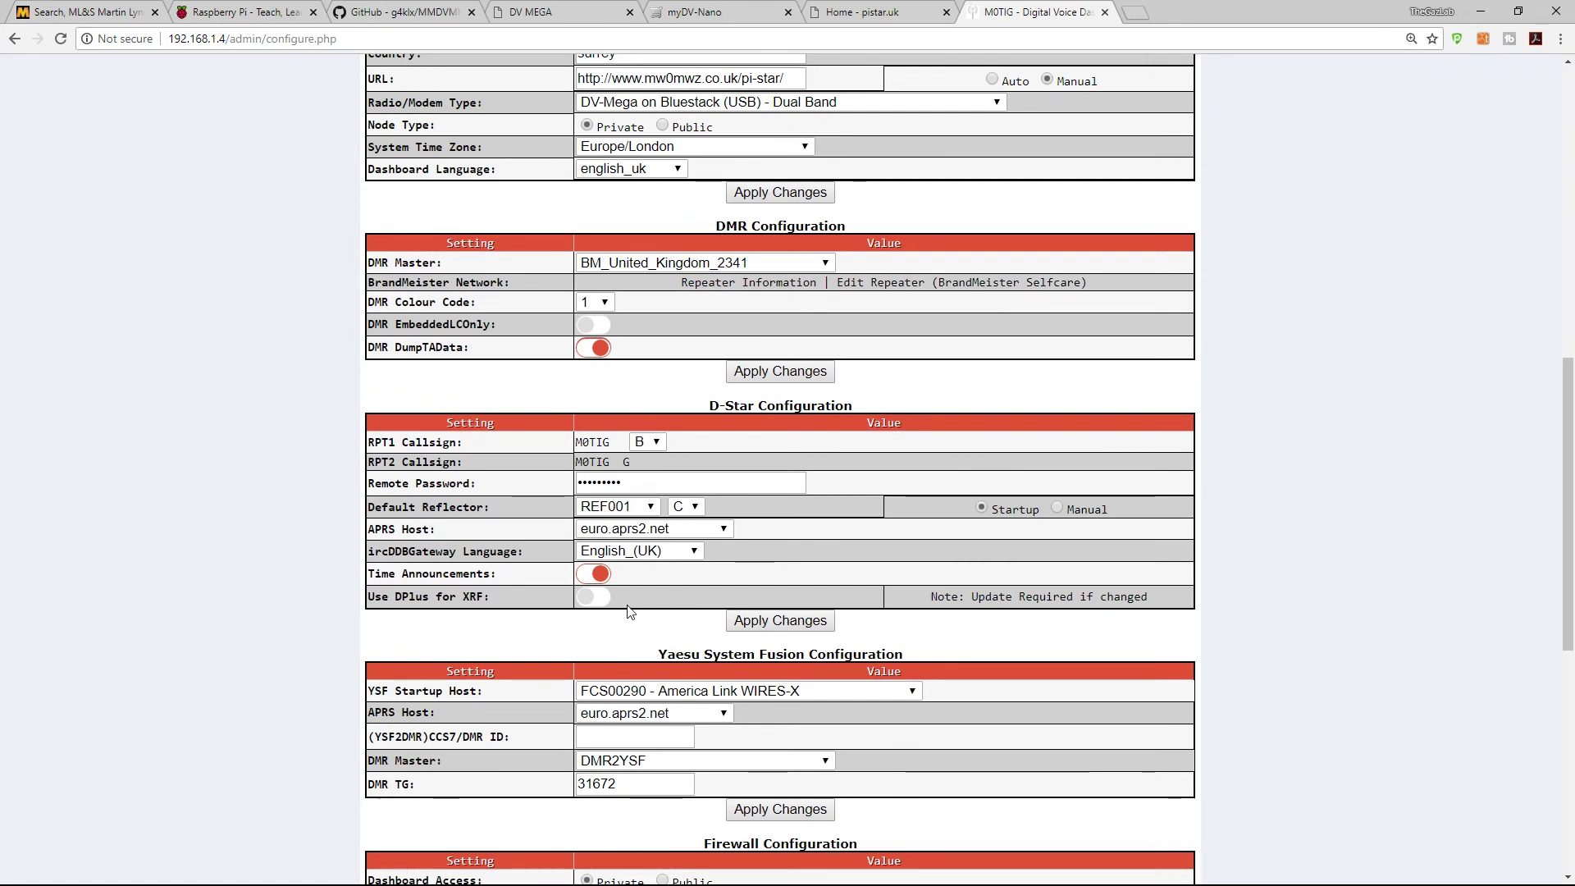
scroll(629, 611, "down", 5)
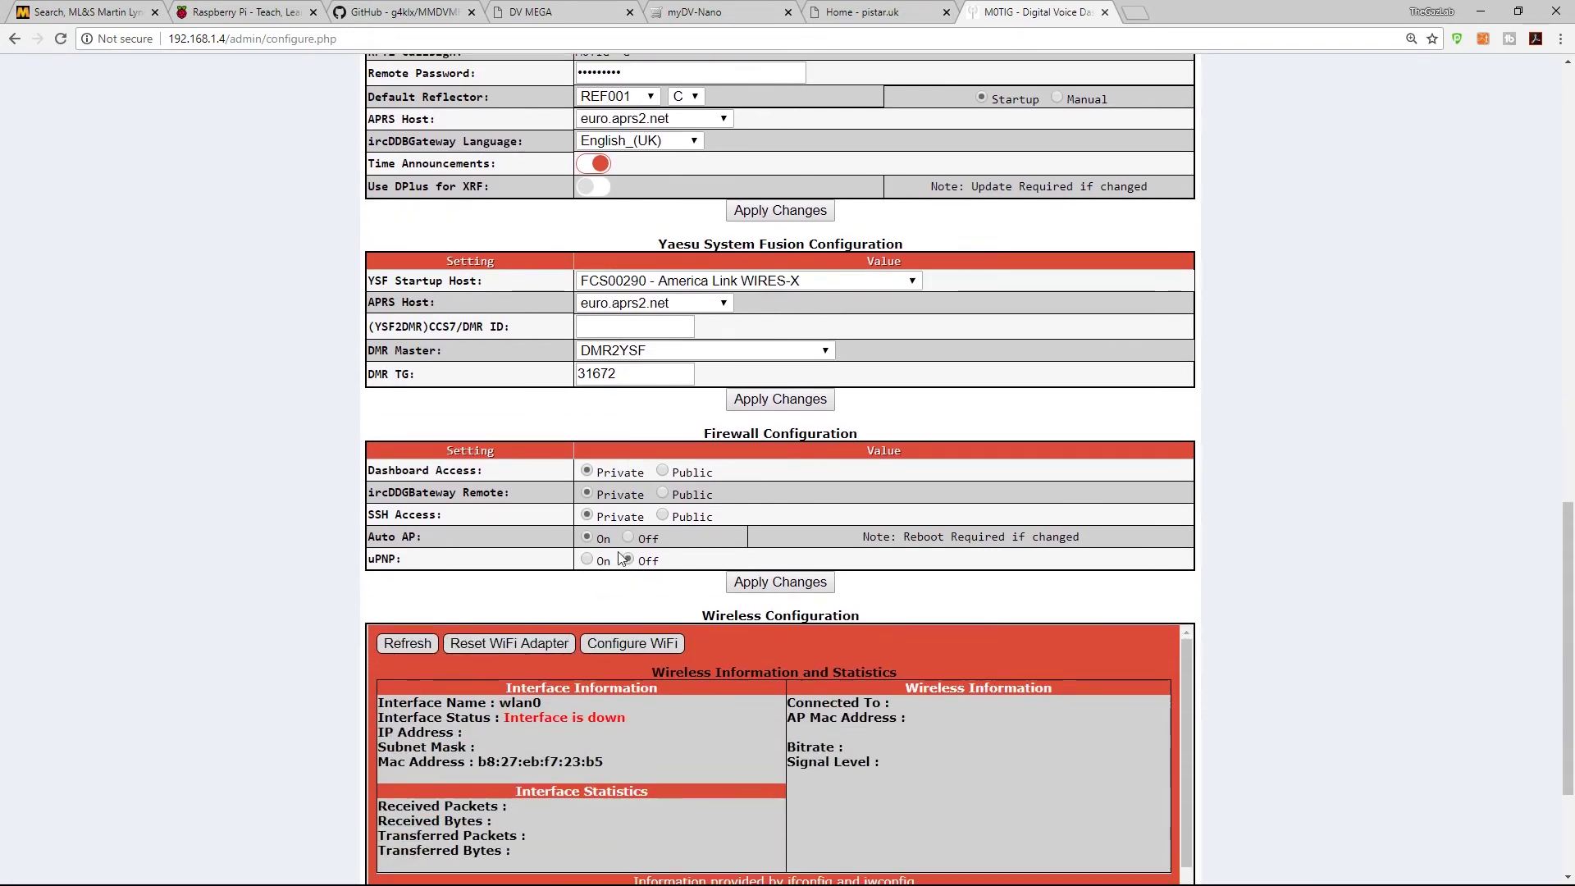
scroll(527, 343, "down", 3)
scroll(527, 343, "up", 3)
scroll(654, 366, "up", 1)
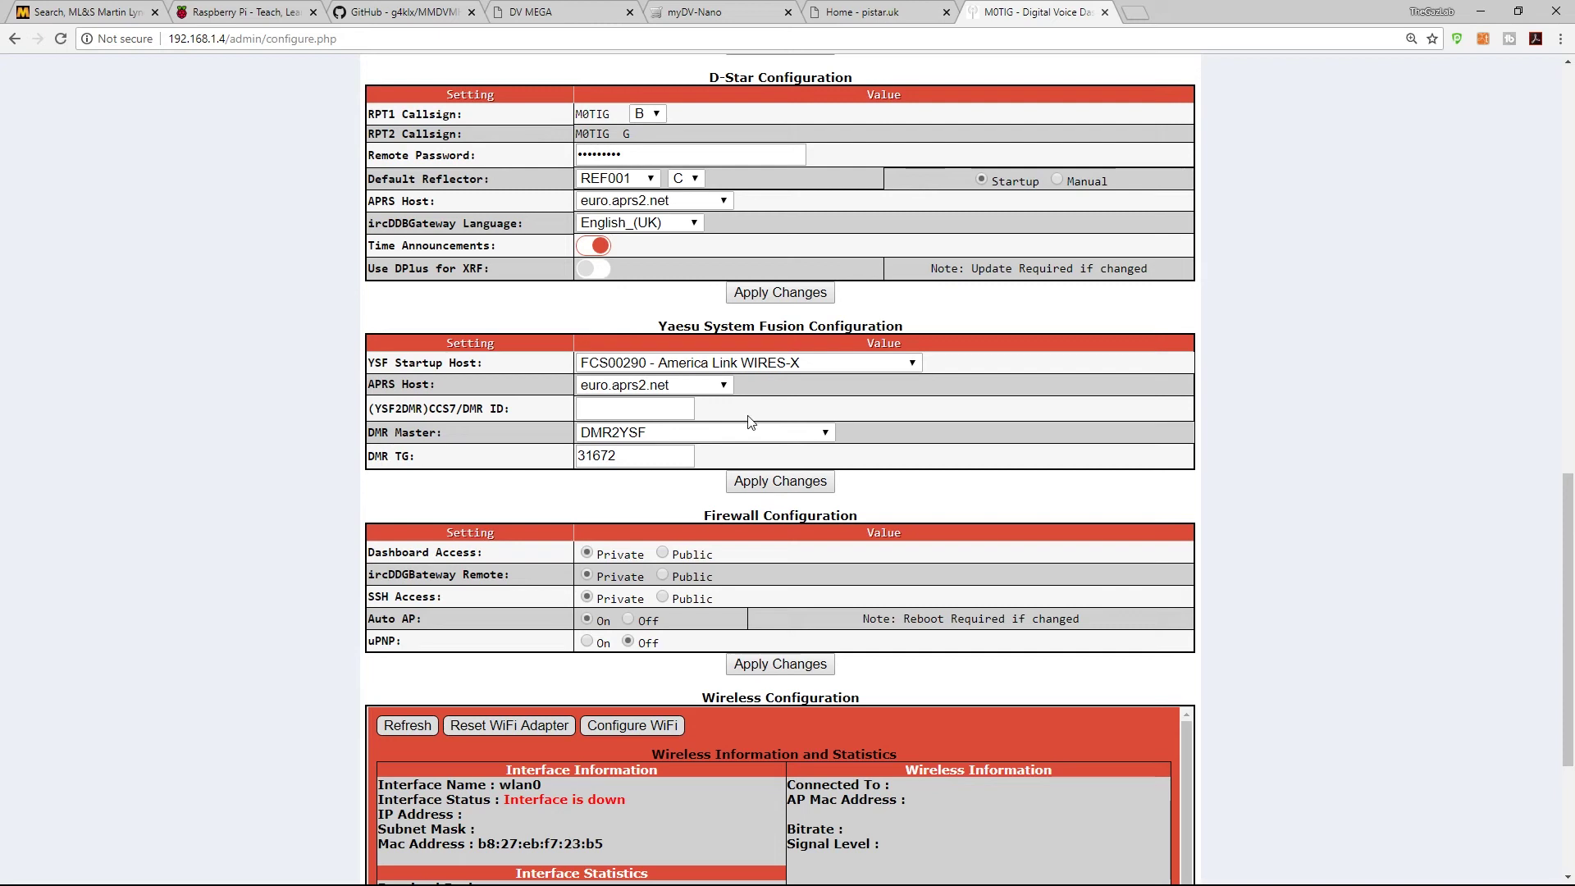
scroll(633, 433, "down", 2)
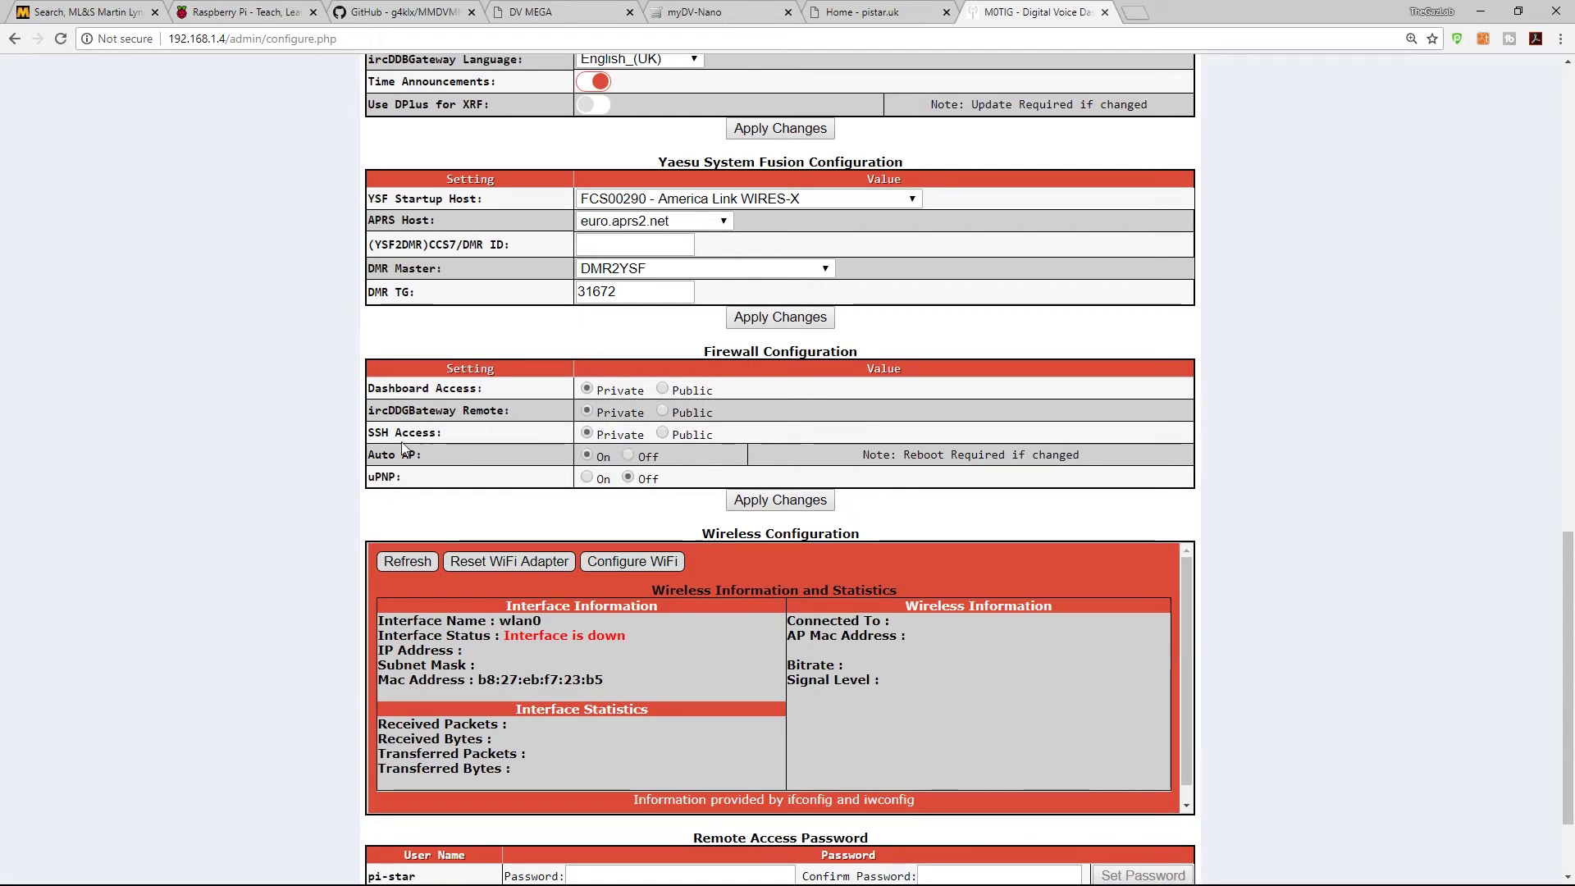
scroll(689, 518, "down", 2)
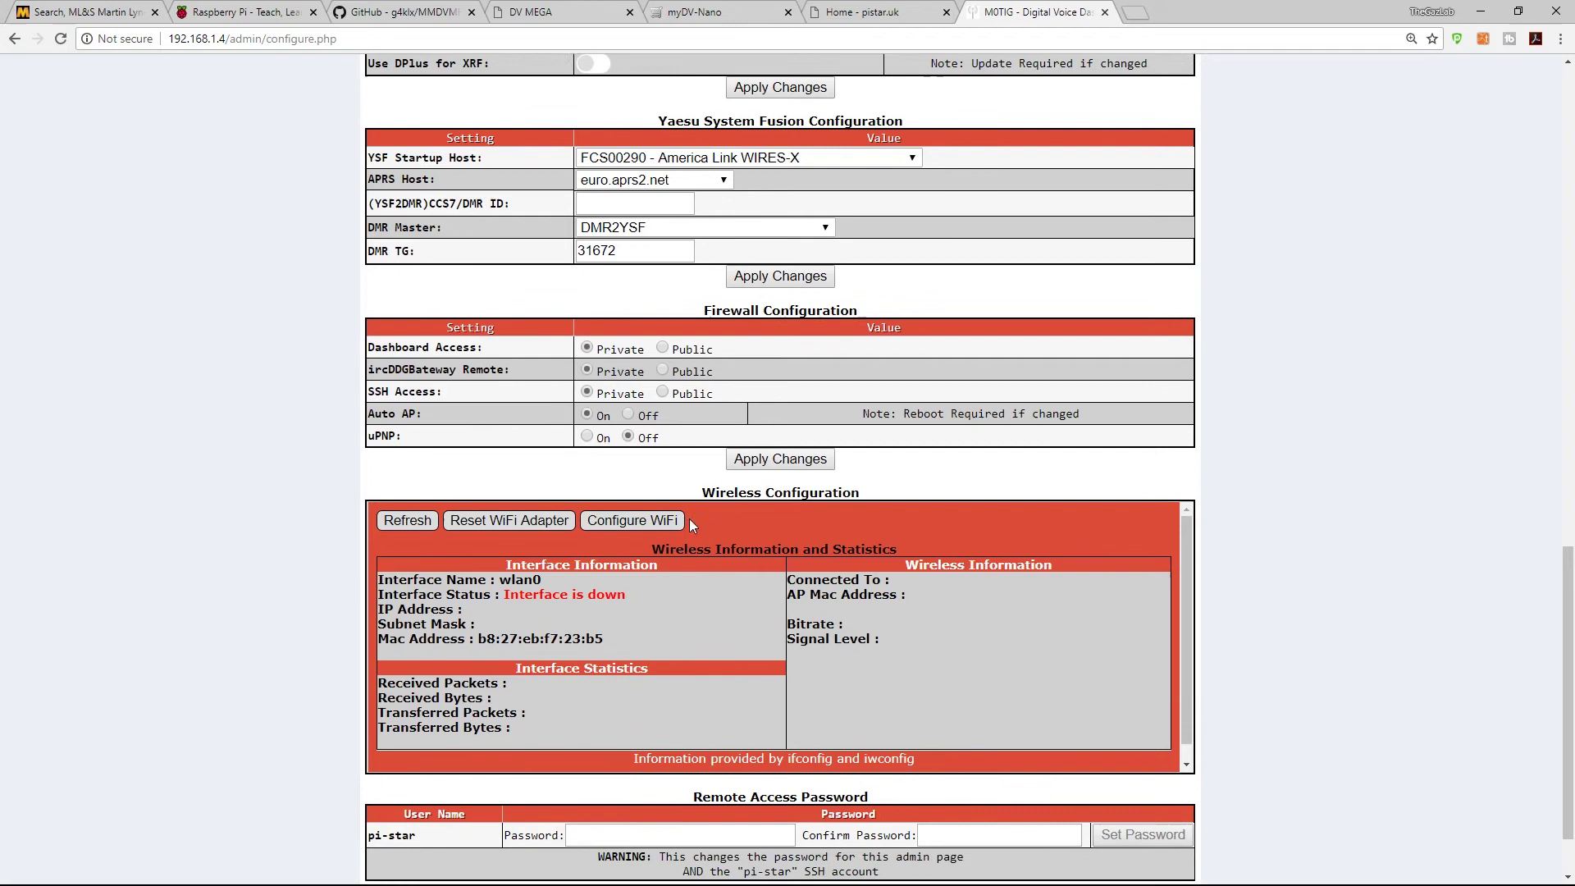
scroll(541, 529, "up", 1)
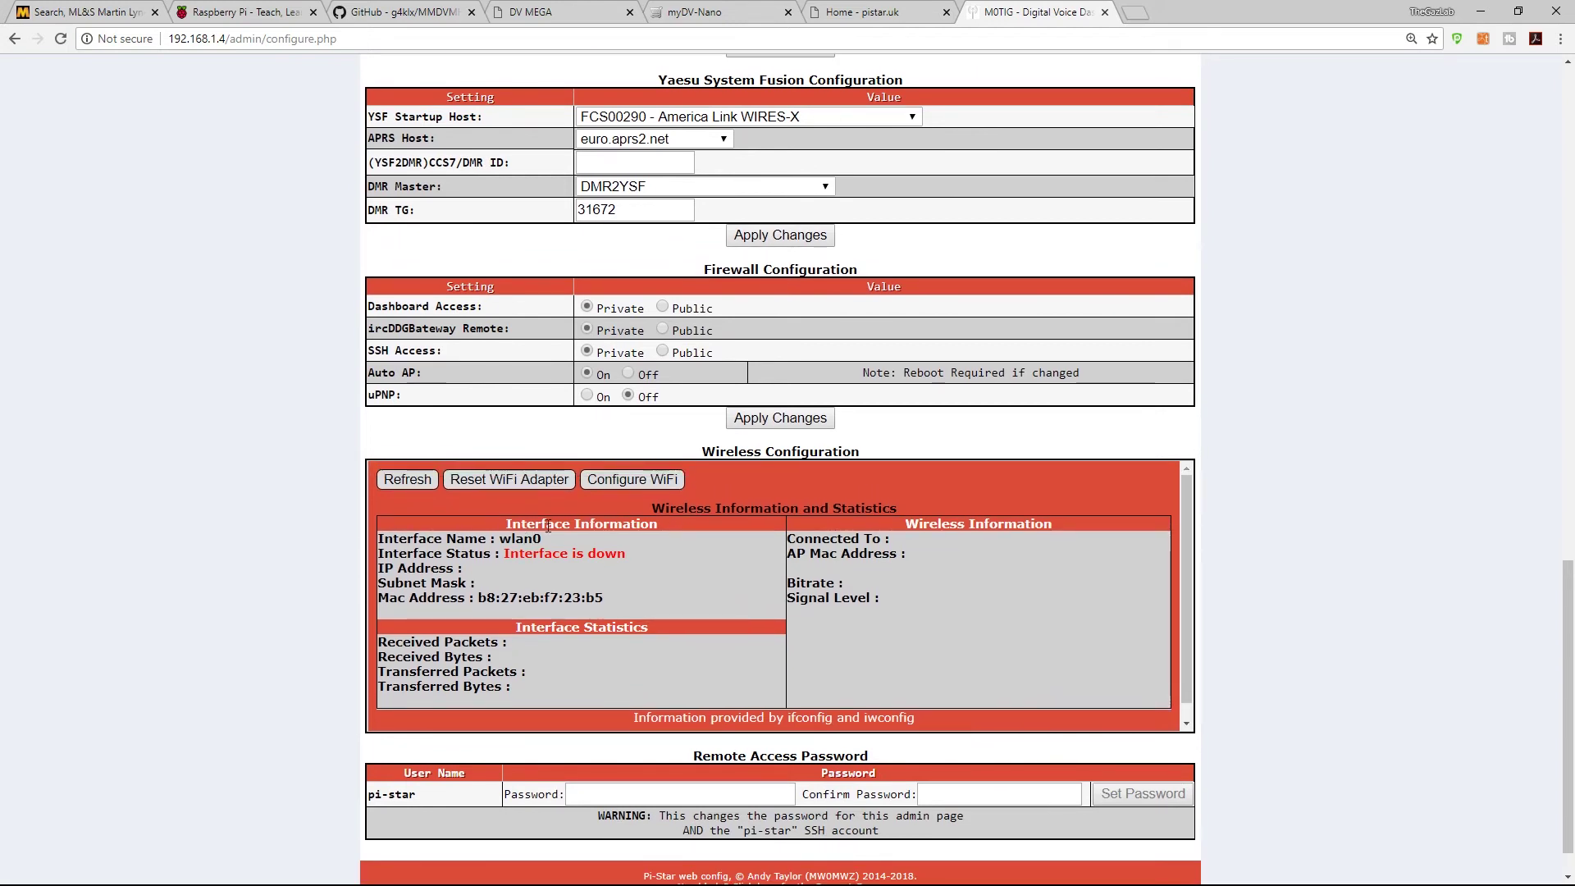